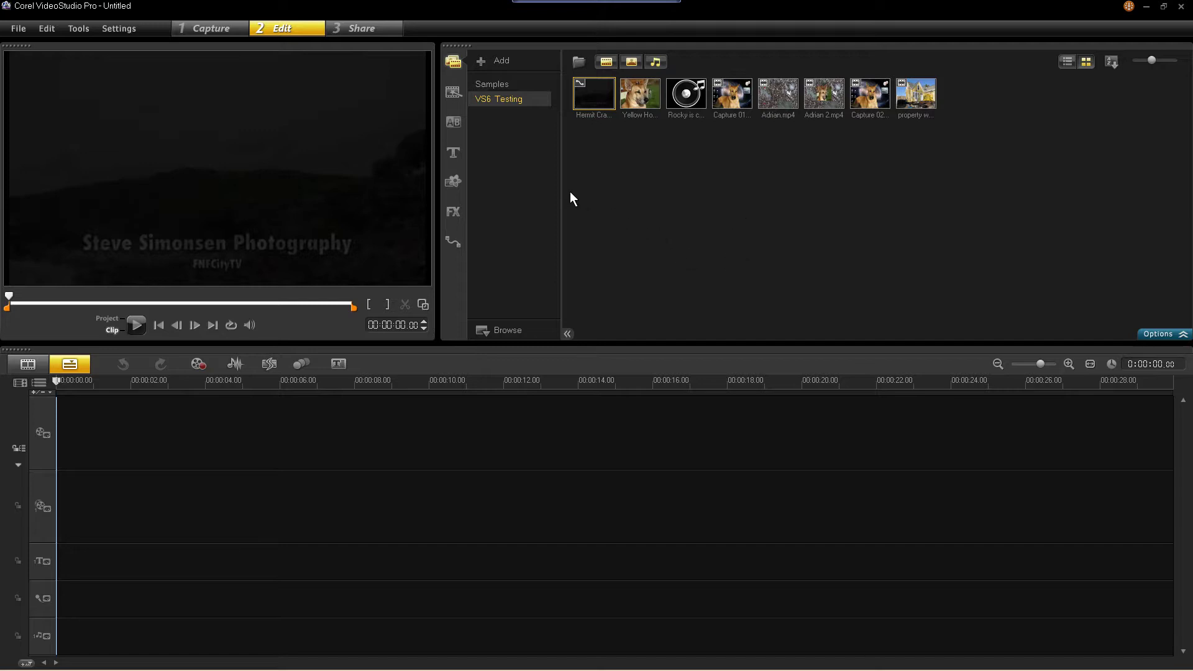
Step: Add property walk 043.MOV from the VS6 Testing library to the video track
{"action": "left_click", "coordinate": [495, 85]}
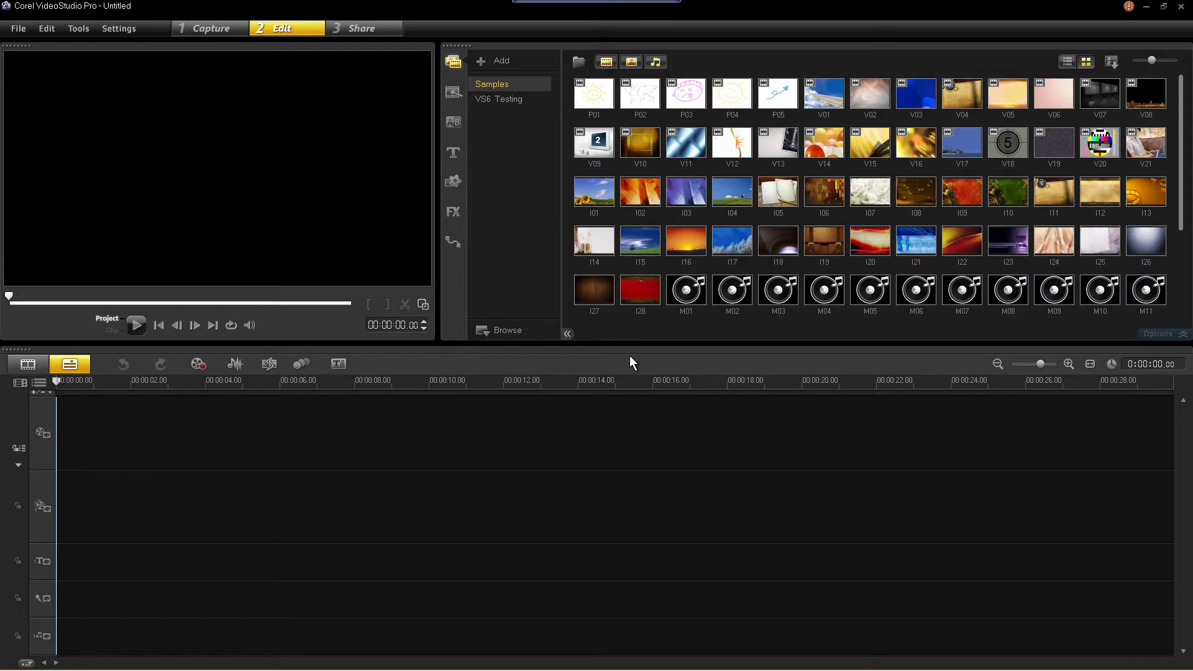
{"action": "left_click", "coordinate": [510, 100]}
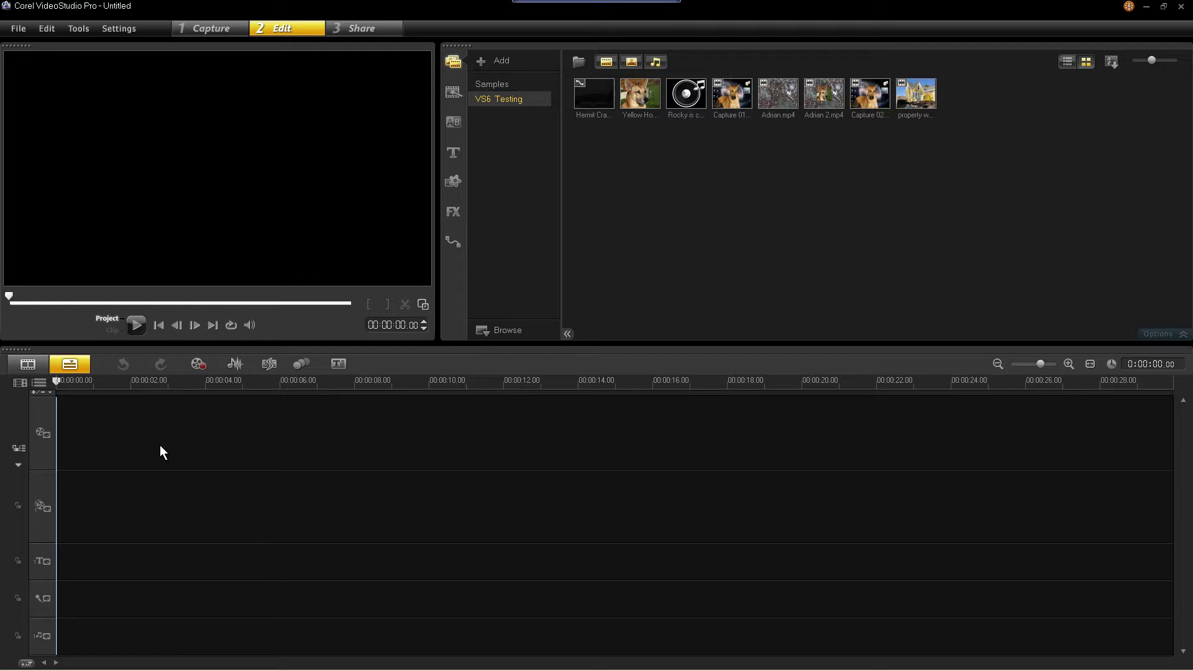
{"action": "left_click_drag", "start_coordinate": [159, 444], "coordinate": [159, 445]}
Step: Split the clip at about 5 seconds and select the first half
{"action": "left_click_drag", "start_coordinate": [104, 385], "coordinate": [253, 383]}
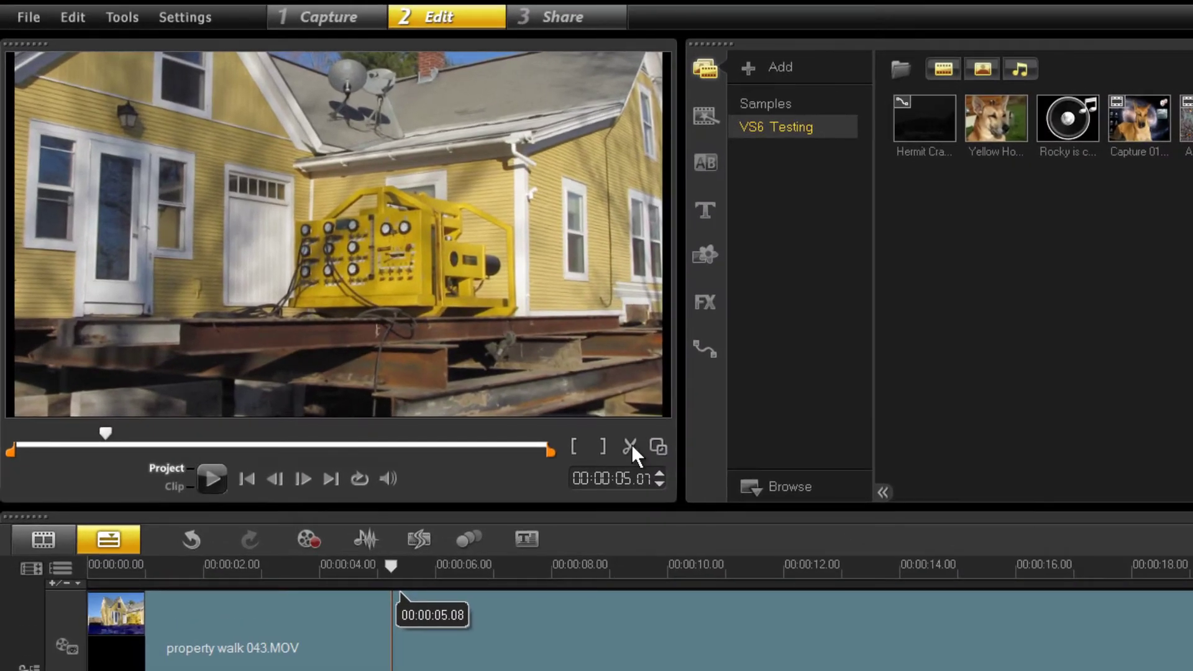
{"action": "left_click", "coordinate": [629, 446]}
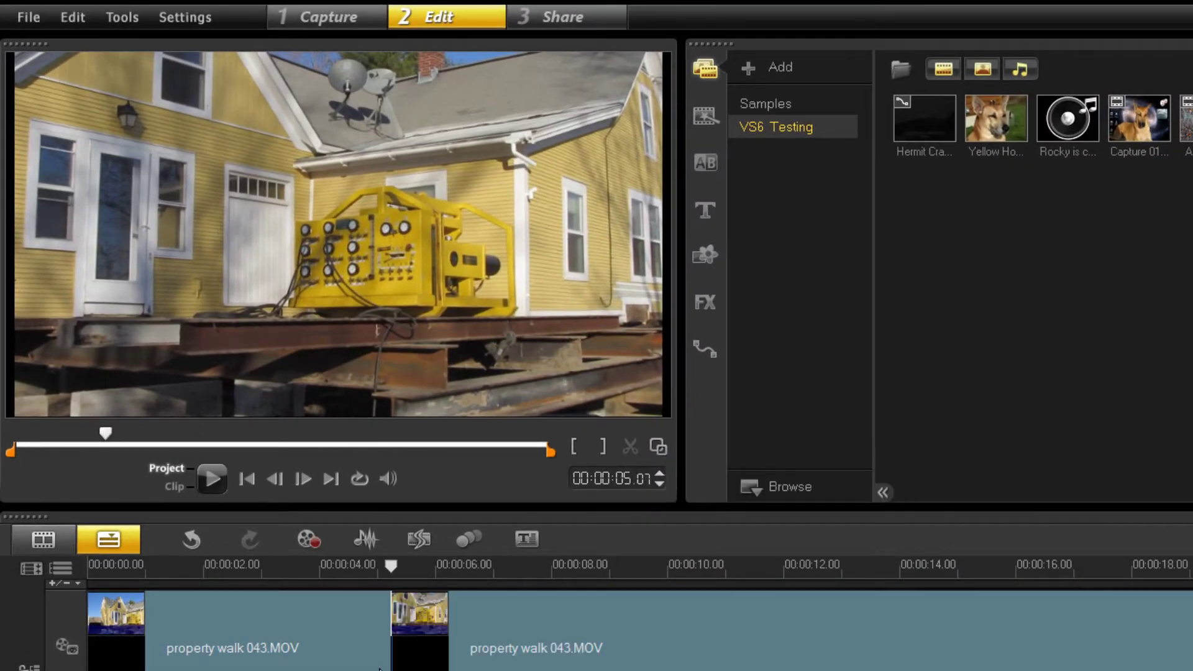
{"action": "left_click", "coordinate": [263, 633]}
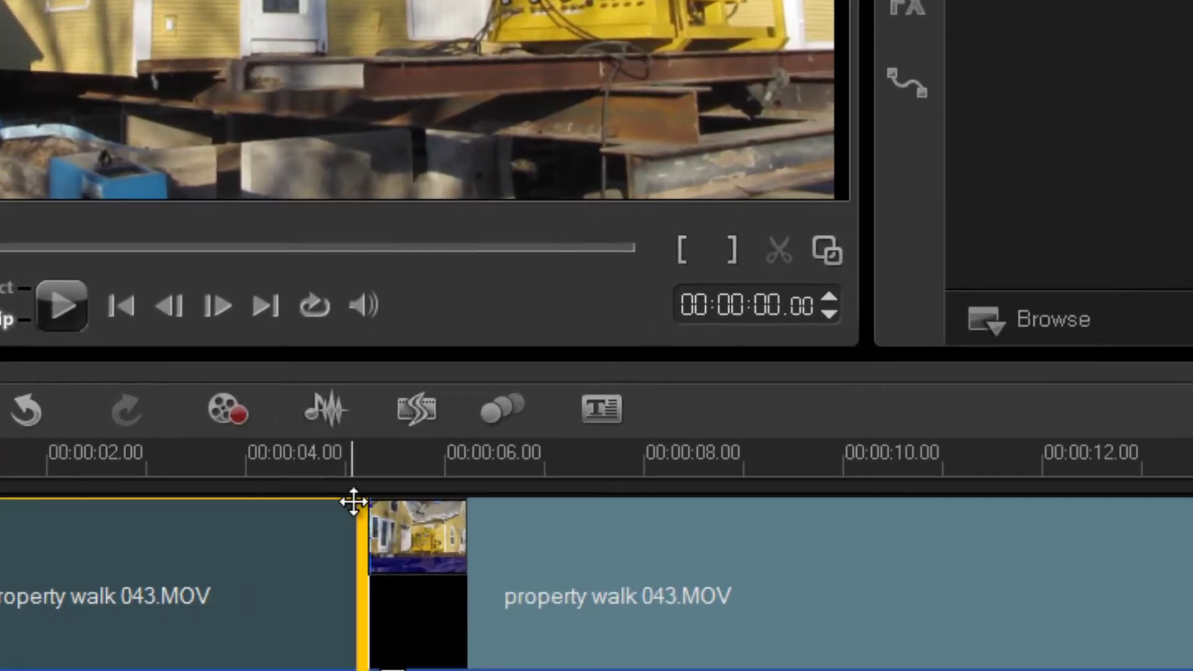
Step: Add Tracker 02 on the upper window beside Tracker 01 and track both to 00:00:05:06
{"action": "left_click", "coordinate": [494, 421]}
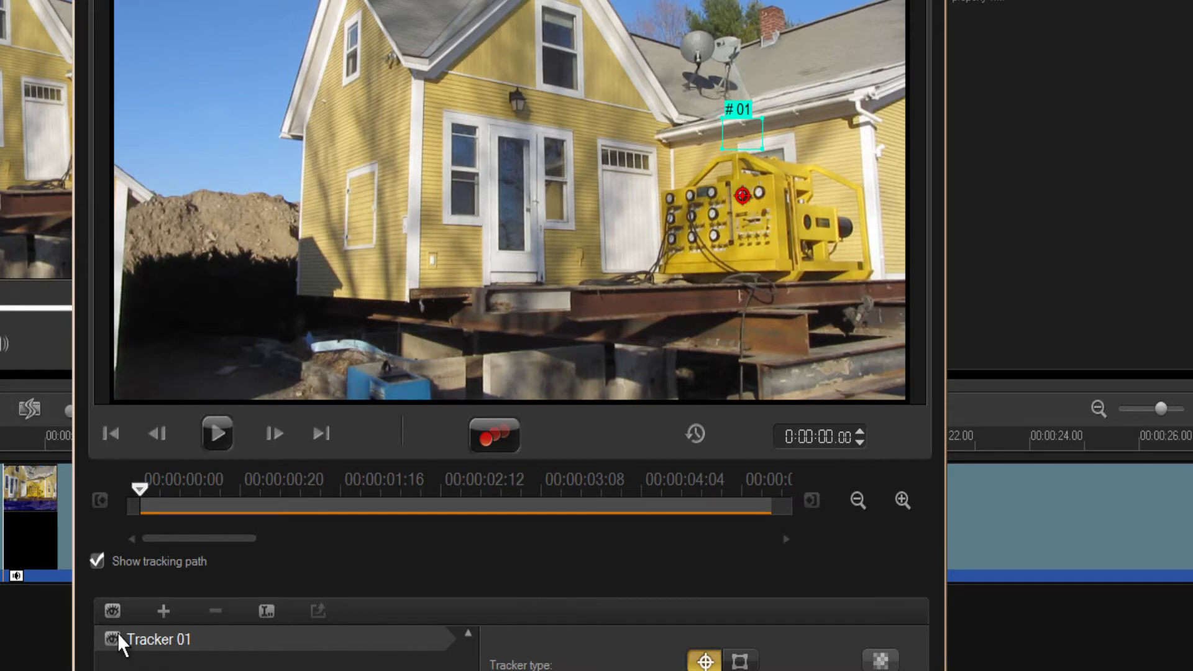
{"action": "left_click", "coordinate": [164, 611]}
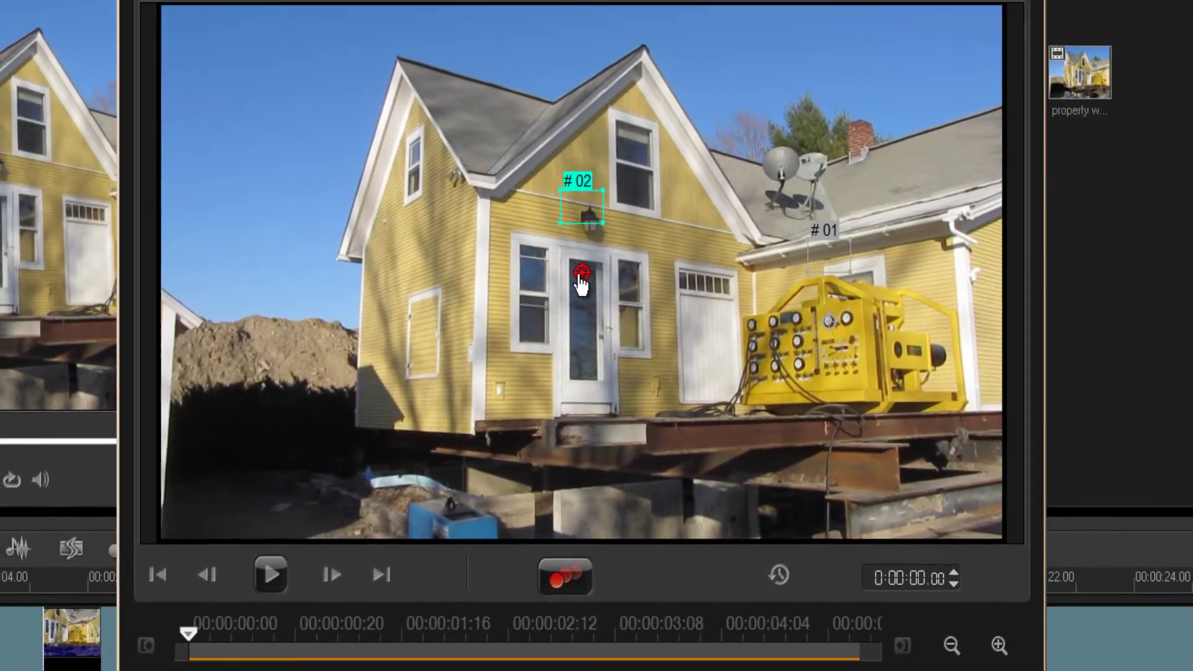
{"action": "left_click_drag", "start_coordinate": [504, 153], "coordinate": [541, 102]}
{"action": "left_click_drag", "start_coordinate": [631, 248], "coordinate": [672, 206]}
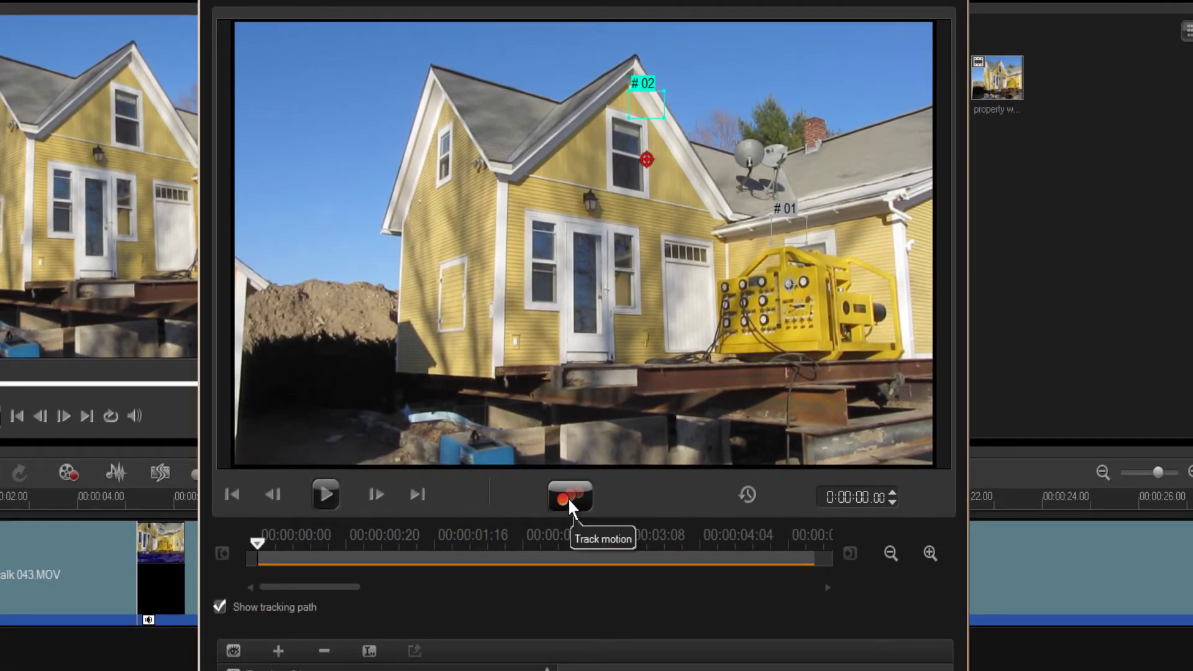
{"action": "left_click", "coordinate": [568, 497]}
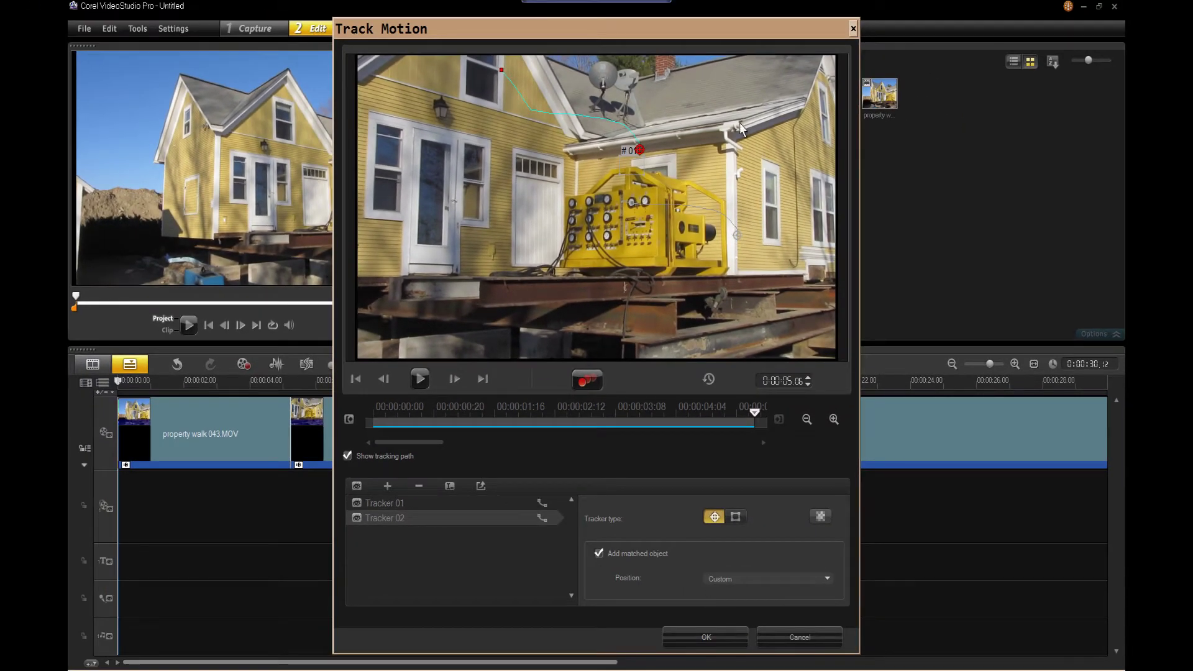
Step: Apply the tracking, delete the Placeholder 01.jpg overlay, and minimize VideoStudio to the desktop
{"action": "left_click", "coordinate": [717, 639]}
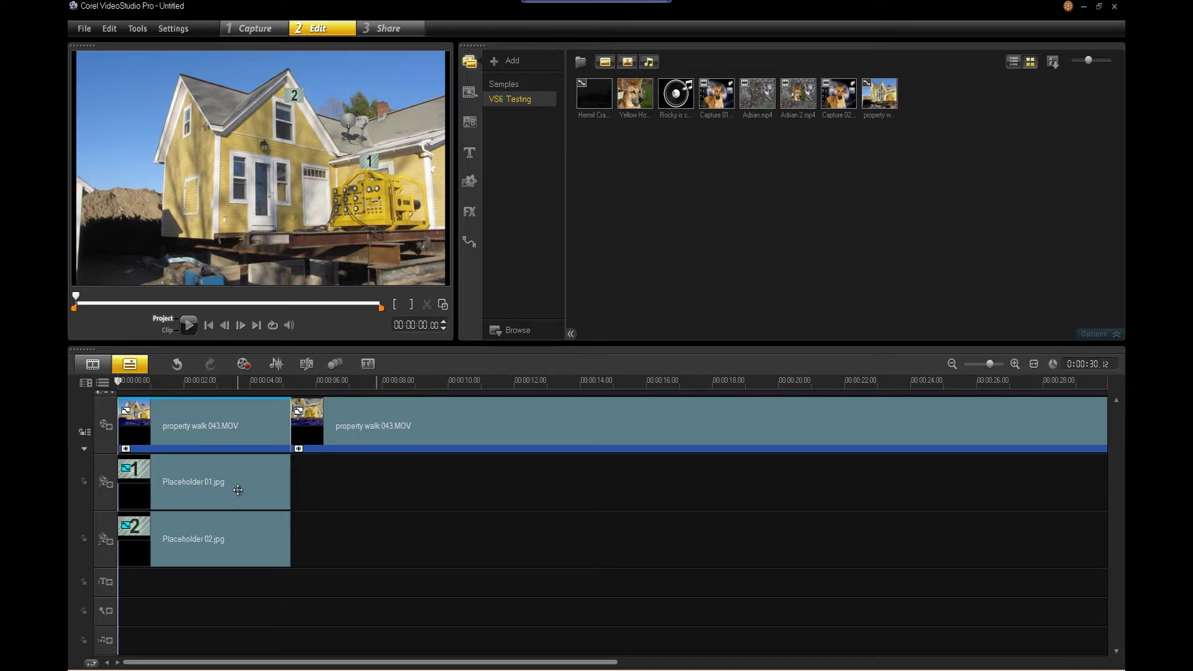
{"action": "right_click", "coordinate": [240, 490]}
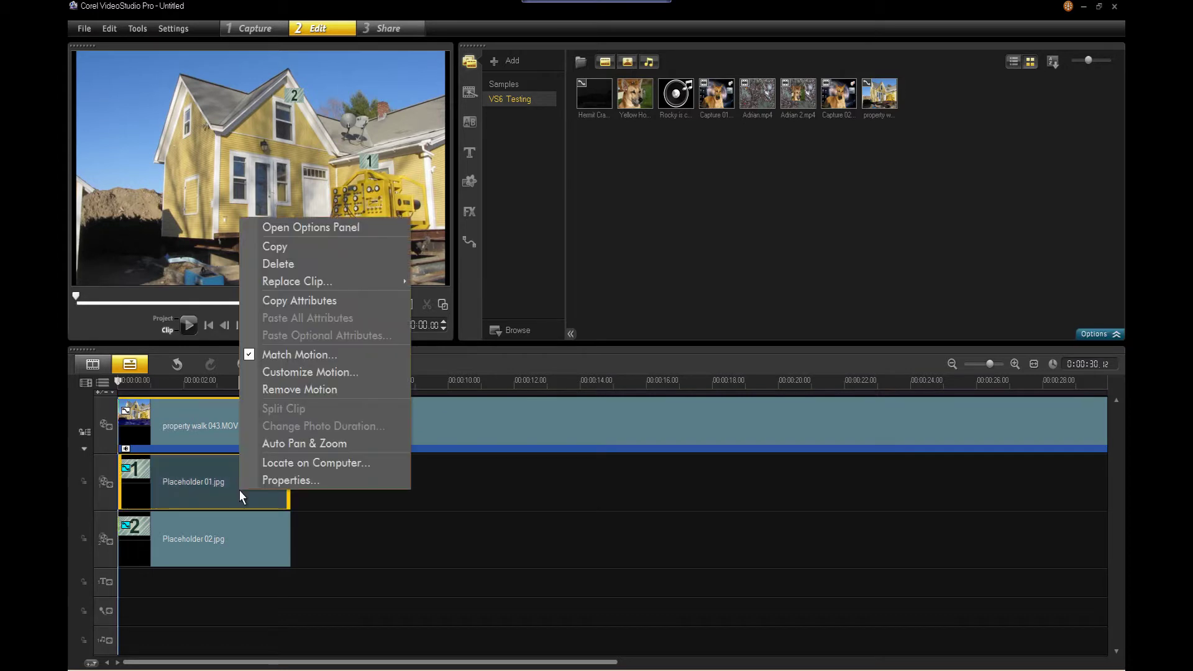
{"action": "left_click", "coordinate": [277, 264]}
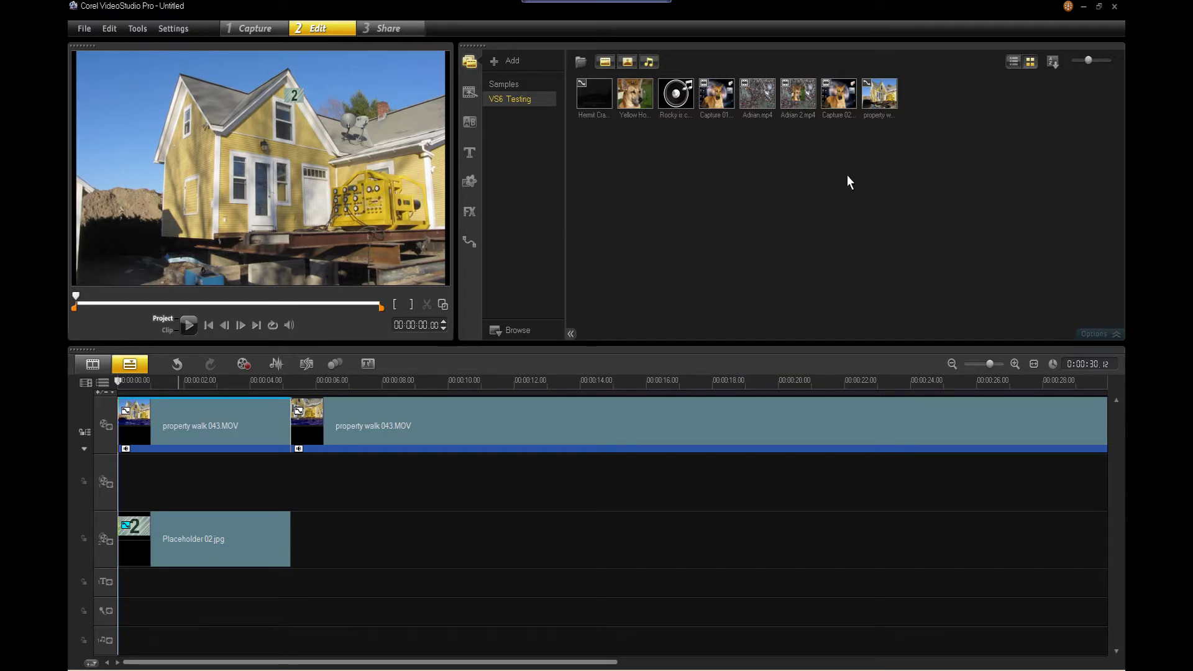
{"action": "left_click", "coordinate": [1082, 6]}
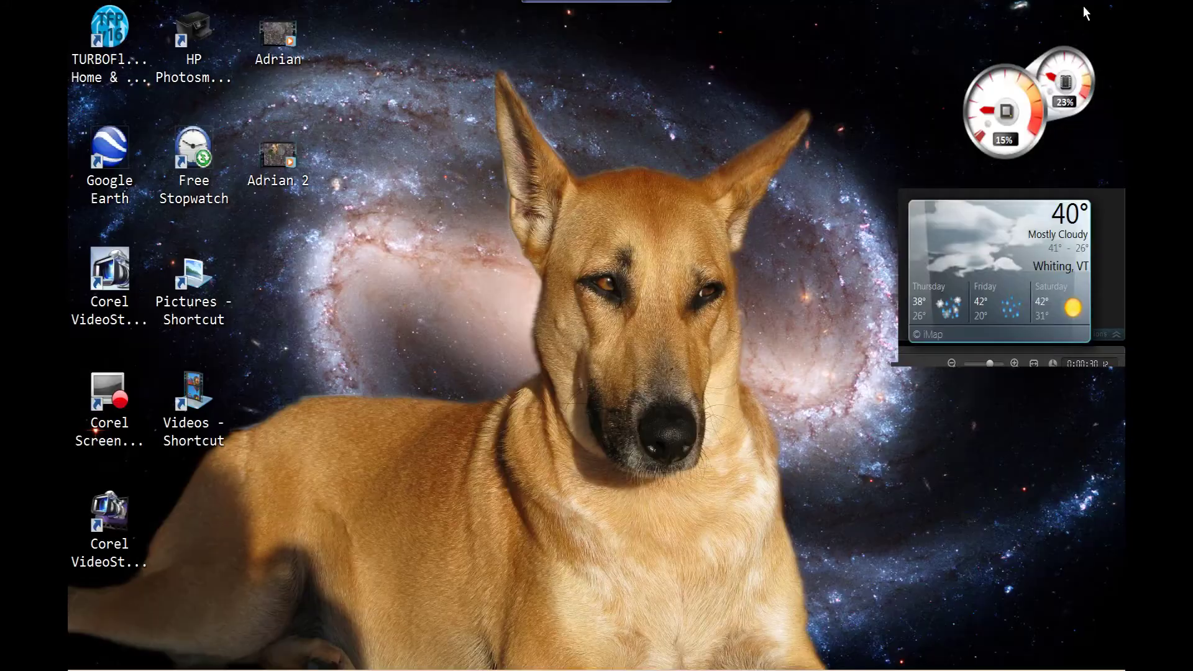
Step: Play the Adrian hermit-crab video windowed in Windows Media Player, then close the player
{"action": "double_click", "coordinate": [276, 41]}
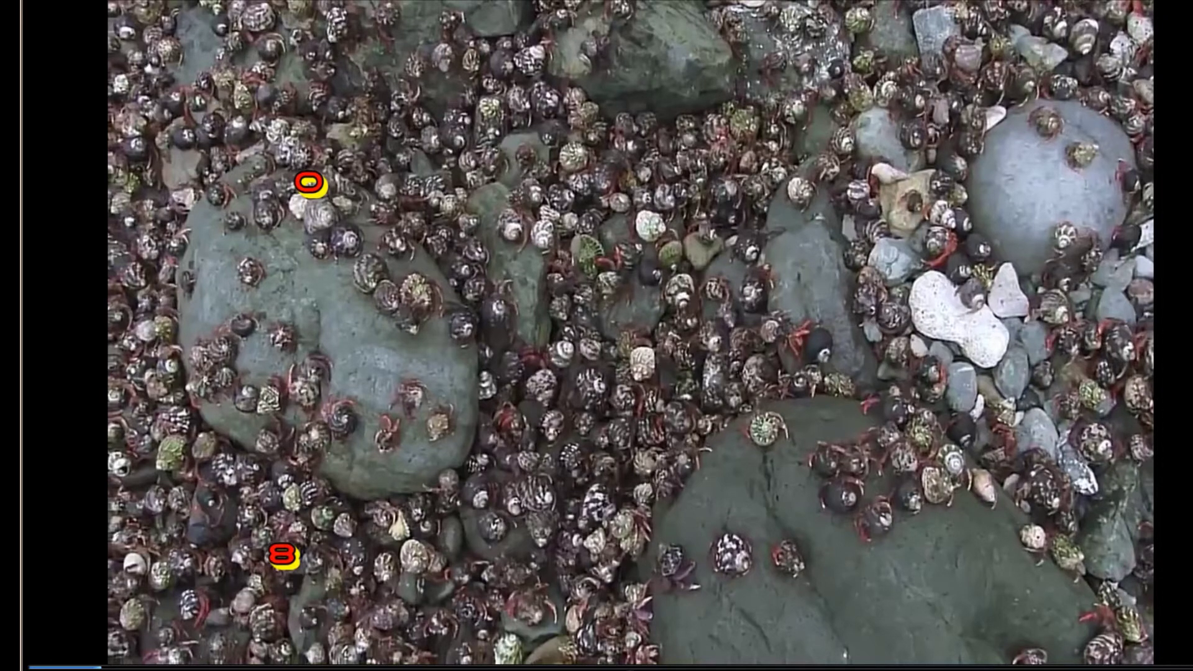
{"action": "key", "text": "Escape"}
{"action": "left_click", "coordinate": [595, 652]}
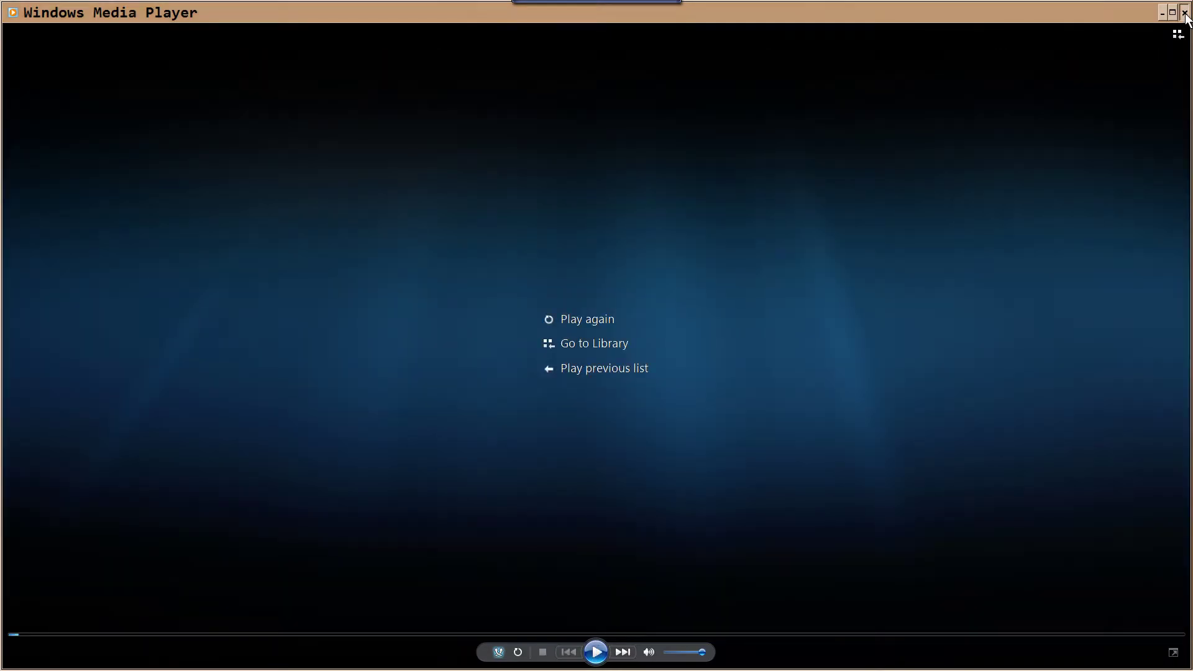
{"action": "left_click", "coordinate": [1185, 17]}
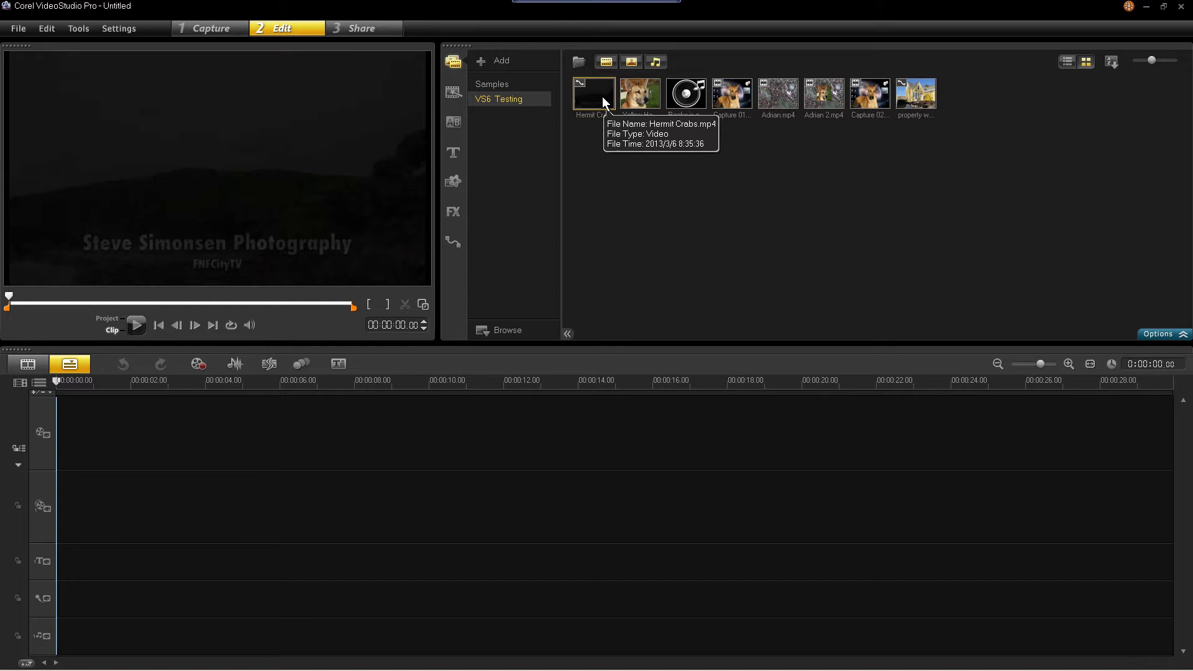
Step: Place property walk 043.MOV on the video track and Adrian 2.mp4 on the overlay track
{"action": "left_click_drag", "start_coordinate": [904, 100], "coordinate": [87, 435]}
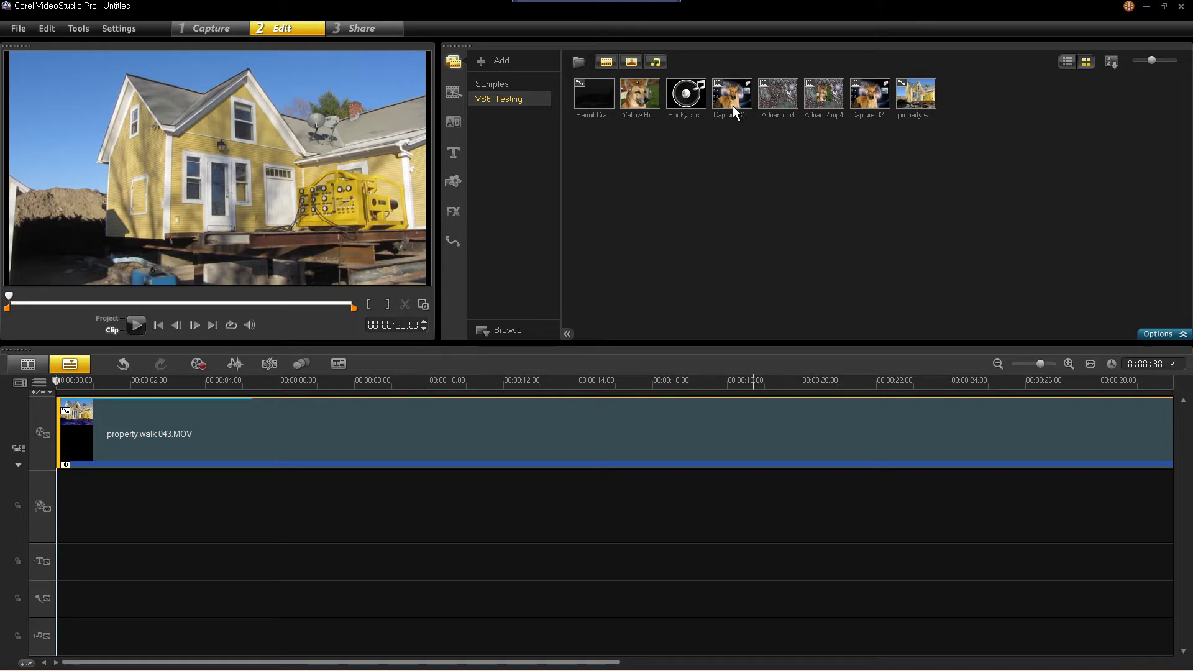
{"action": "left_click_drag", "start_coordinate": [815, 99], "coordinate": [172, 178]}
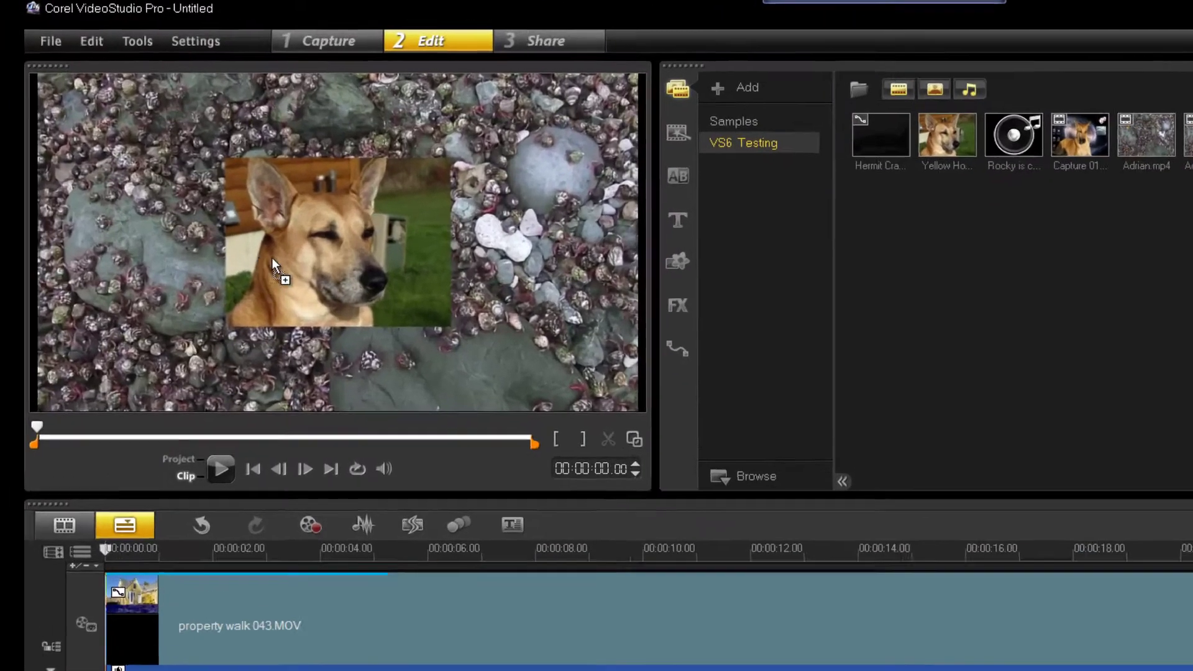
{"action": "left_click_drag", "start_coordinate": [271, 257], "coordinate": [372, 231]}
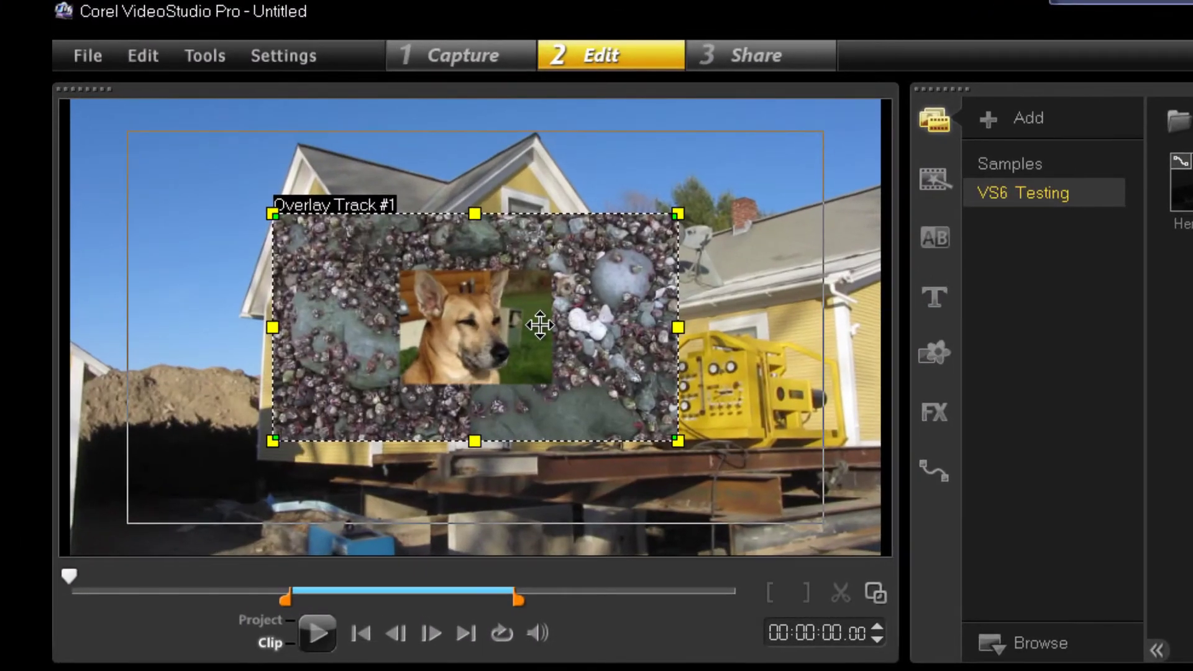
Step: Position the dog overlay in the upper middle of the frame
{"action": "left_click_drag", "start_coordinate": [539, 325], "coordinate": [383, 234]}
{"action": "left_click_drag", "start_coordinate": [483, 274], "coordinate": [432, 466]}
{"action": "left_click_drag", "start_coordinate": [460, 402], "coordinate": [779, 256]}
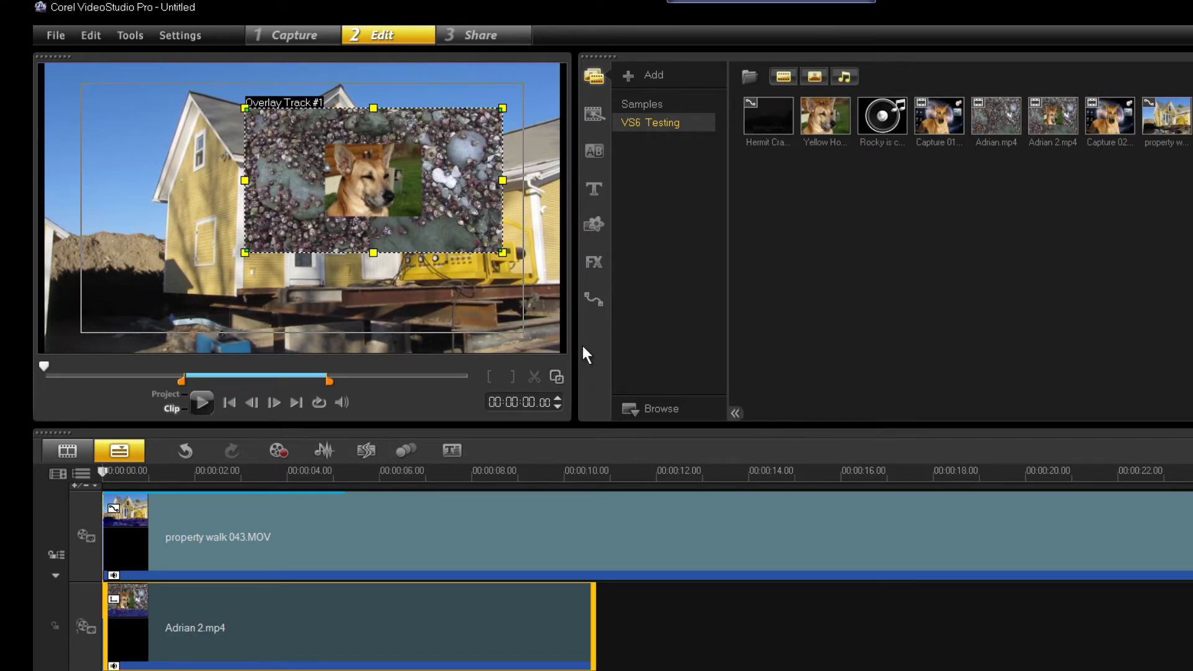
Step: Open Customize Motion for the Adrian 2.mp4 overlay and reposition it in the frame
{"action": "right_click", "coordinate": [434, 621]}
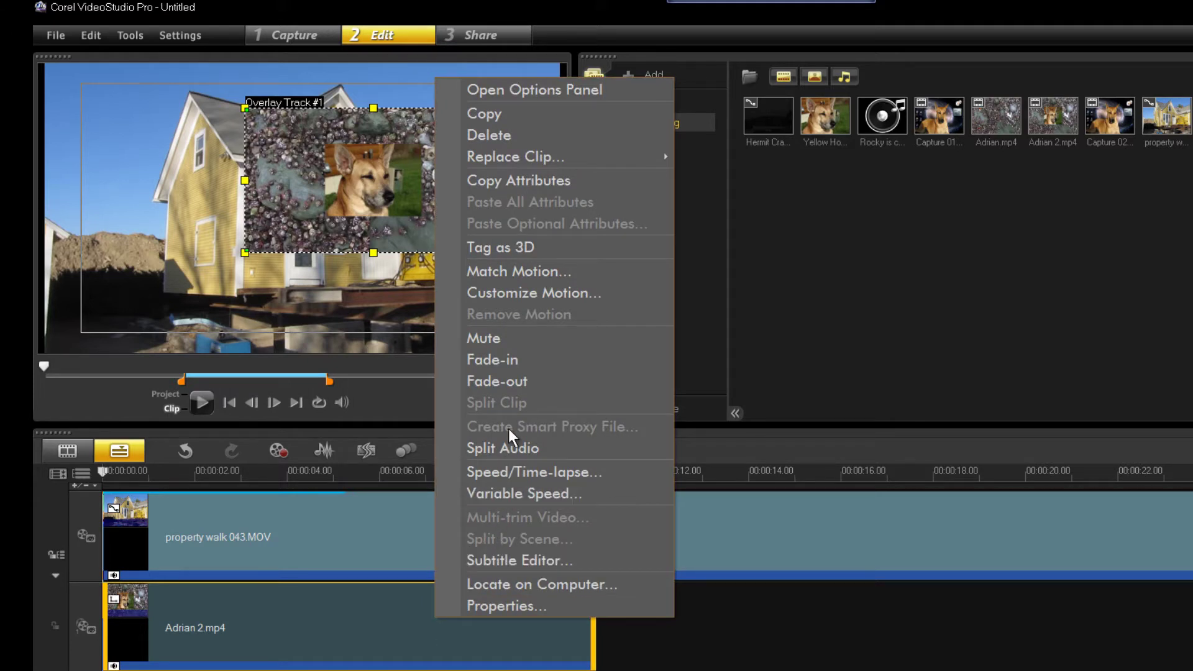
{"action": "left_click", "coordinate": [520, 295]}
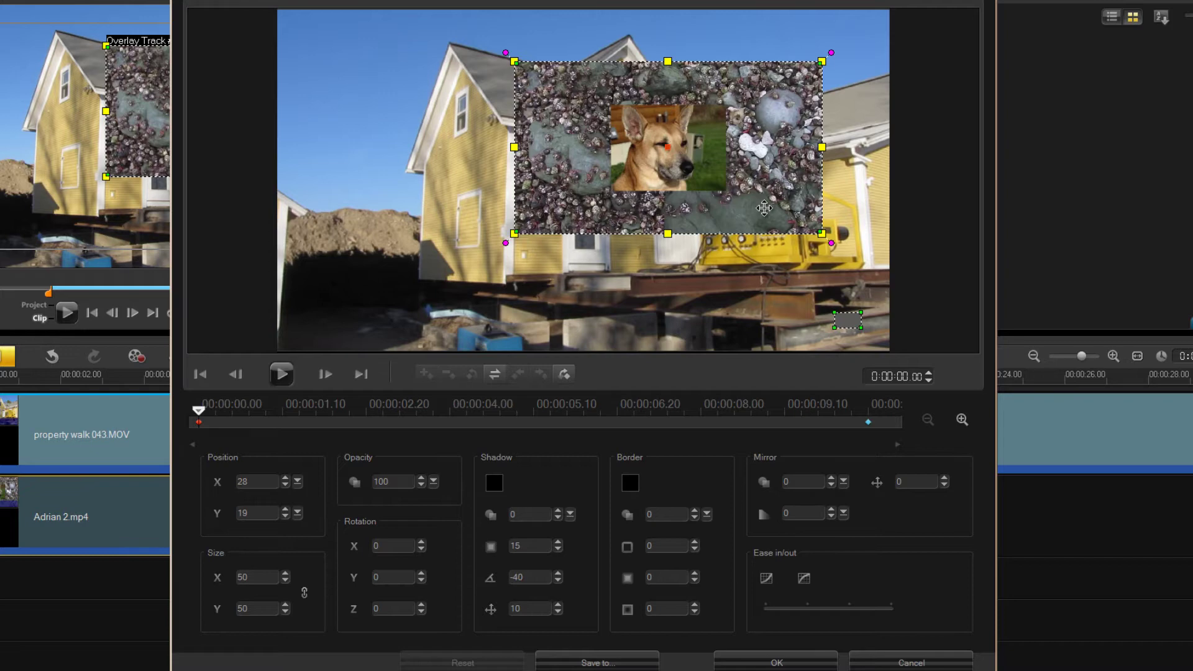
{"action": "left_click_drag", "start_coordinate": [764, 208], "coordinate": [822, 164]}
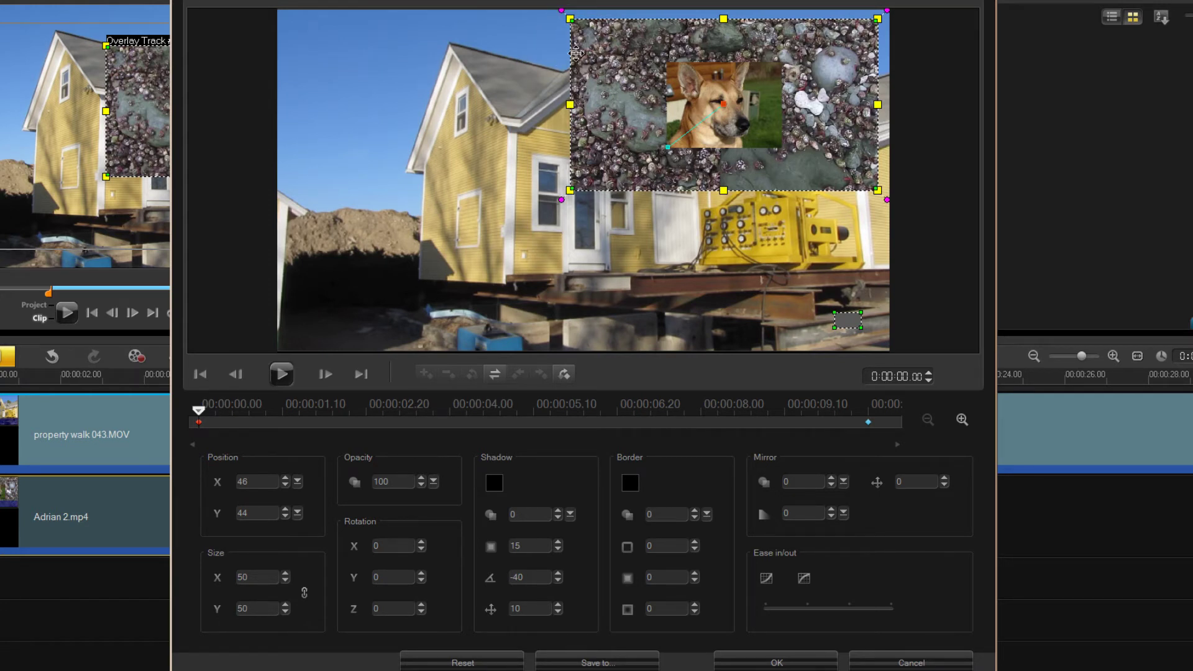
{"action": "left_click_drag", "start_coordinate": [600, 60], "coordinate": [570, 64]}
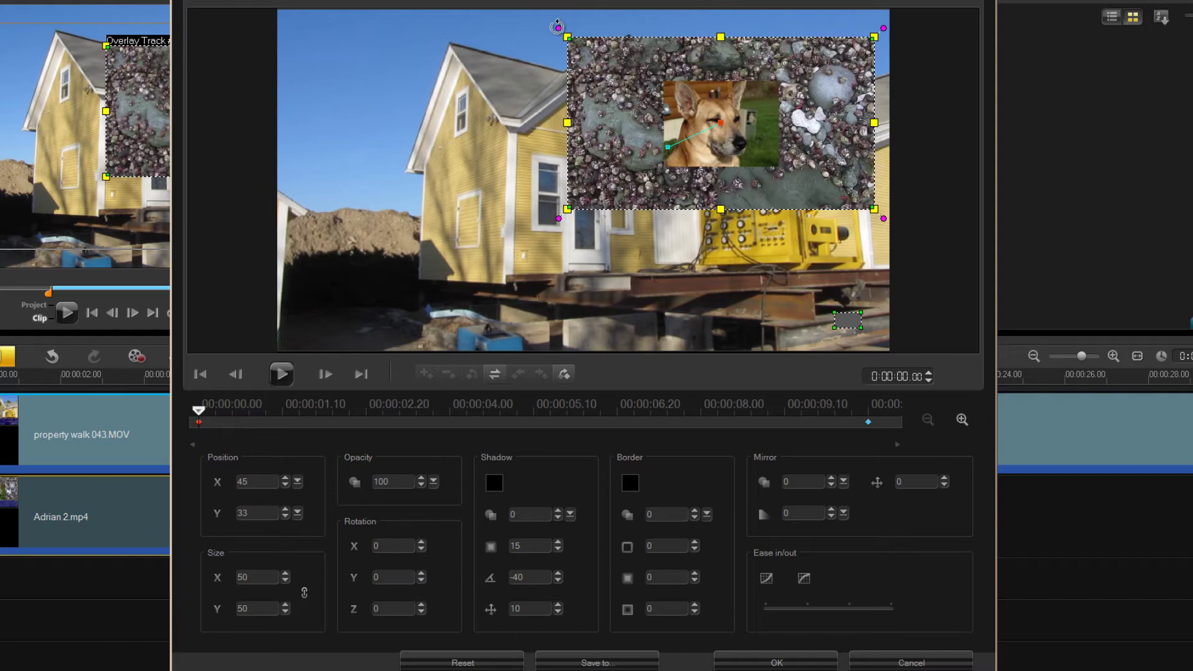
Step: Rotate the overlay 35 degrees and shift it left to X -40, Y 17
{"action": "left_click_drag", "start_coordinate": [558, 28], "coordinate": [479, 142]}
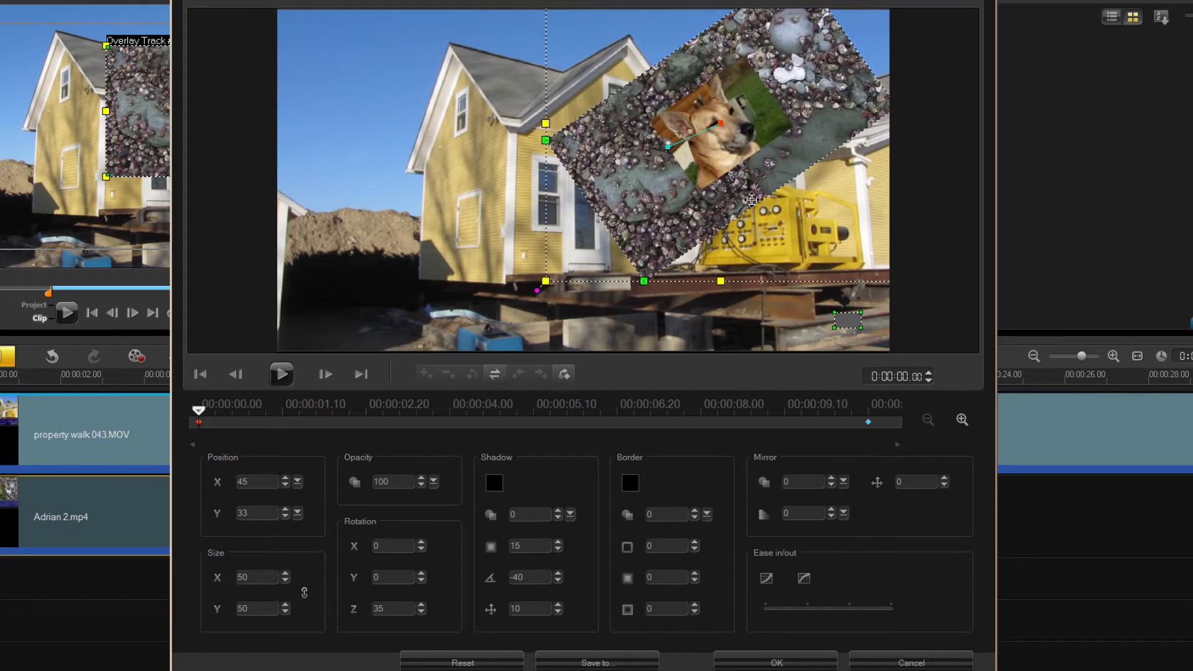
{"action": "left_click_drag", "start_coordinate": [739, 182], "coordinate": [651, 245]}
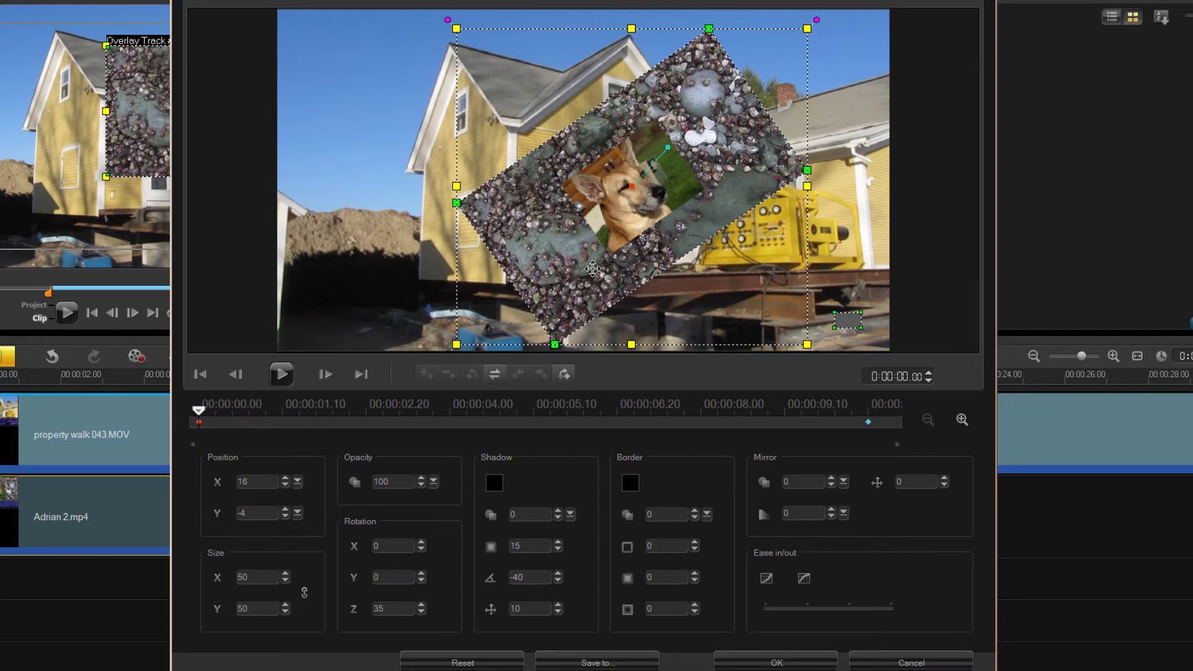
{"action": "left_click_drag", "start_coordinate": [597, 275], "coordinate": [380, 227]}
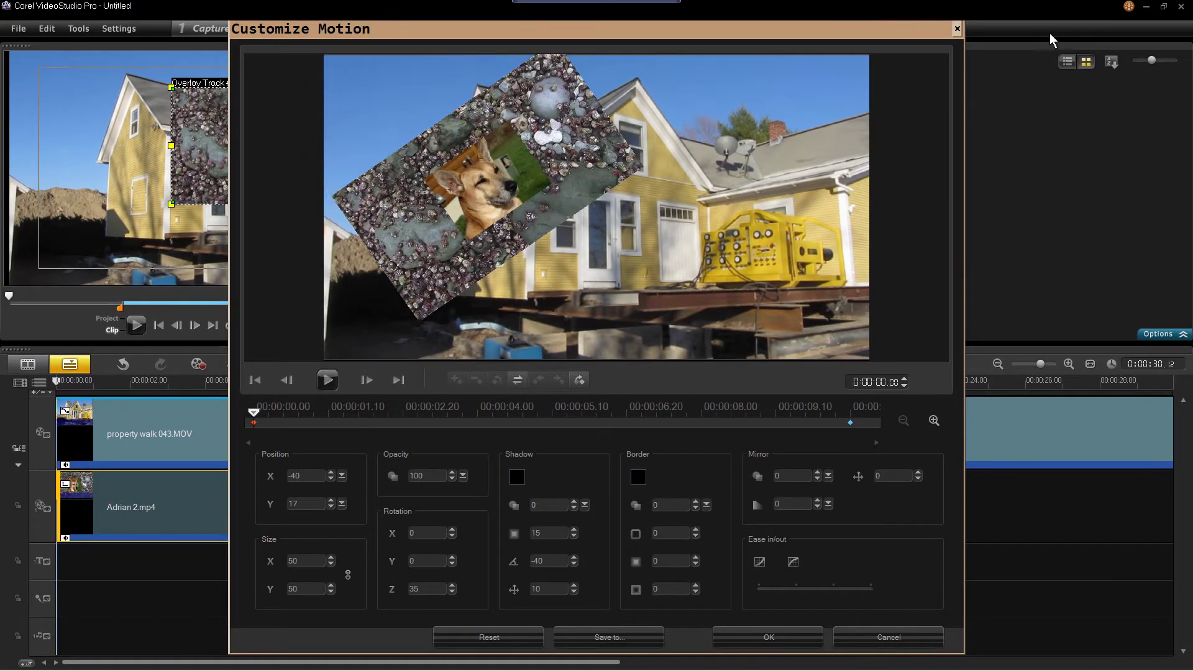
Step: Close Customize Motion and open the Adrian 2 video from the desktop
{"action": "key", "text": "Escape"}
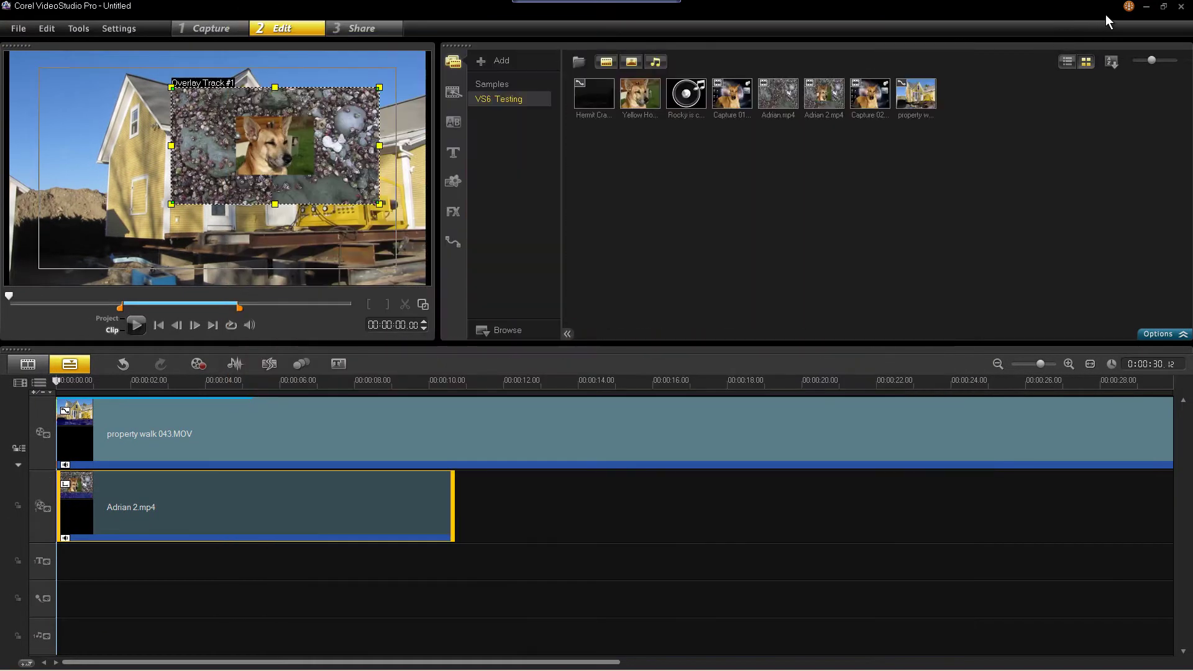
{"action": "left_click", "coordinate": [1146, 8]}
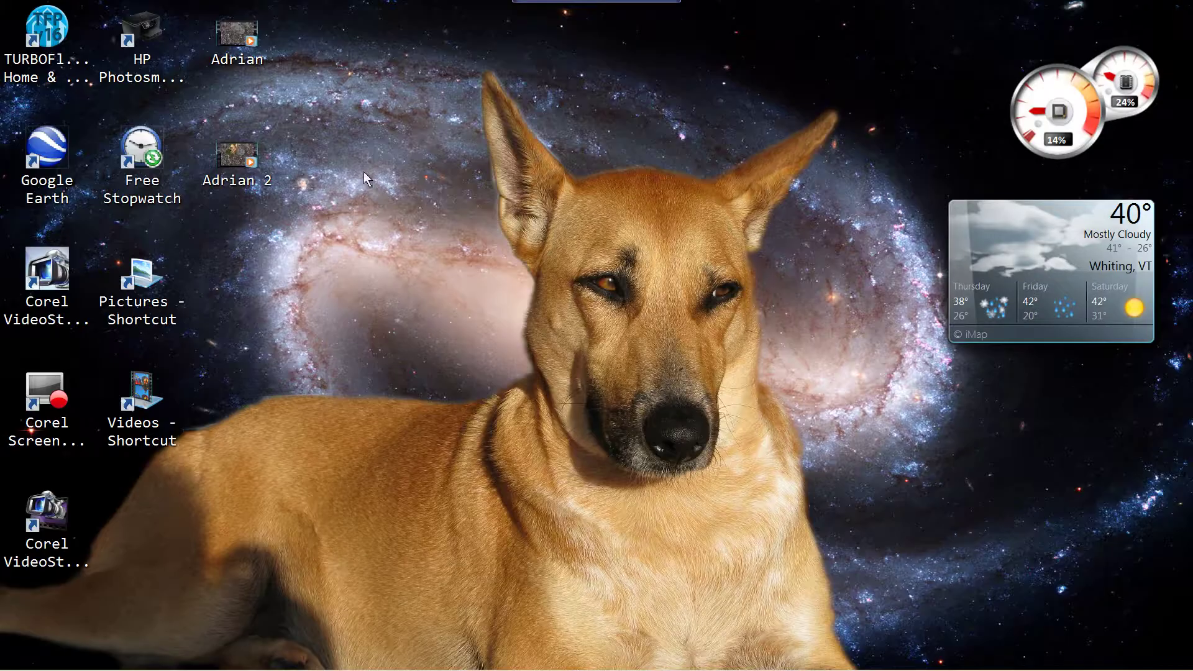
{"action": "double_click", "coordinate": [238, 160]}
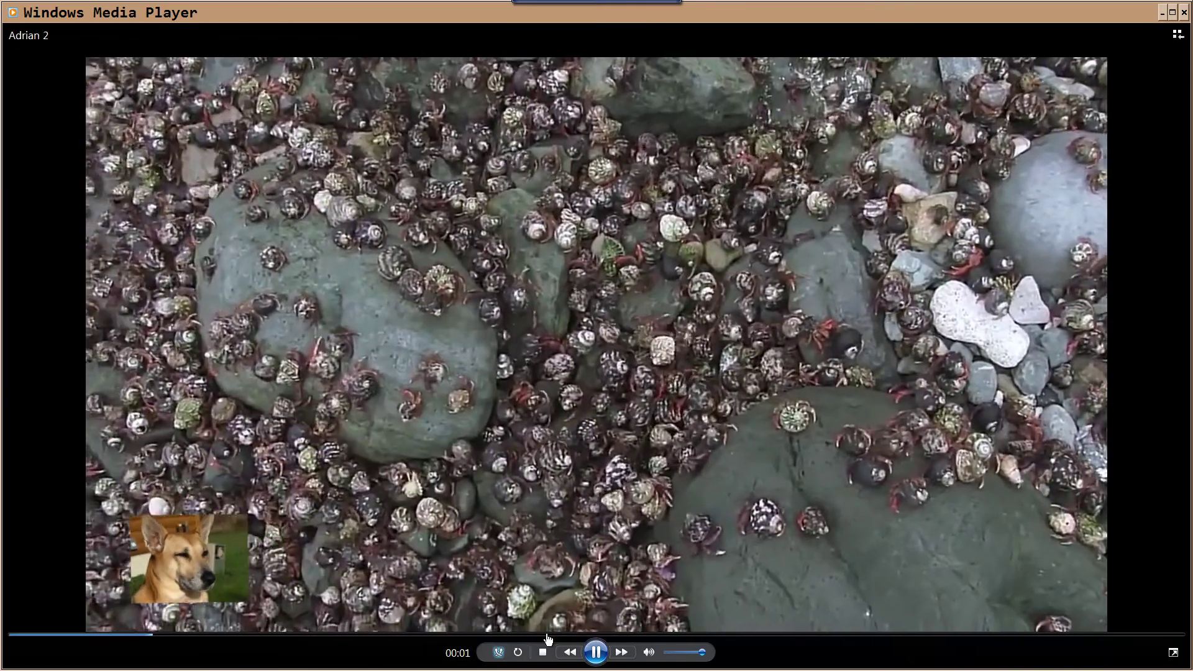
Step: Restart Adrian 2 playback from the beginning, watch it, then close Media Player
{"action": "key", "text": "ctrl+p"}
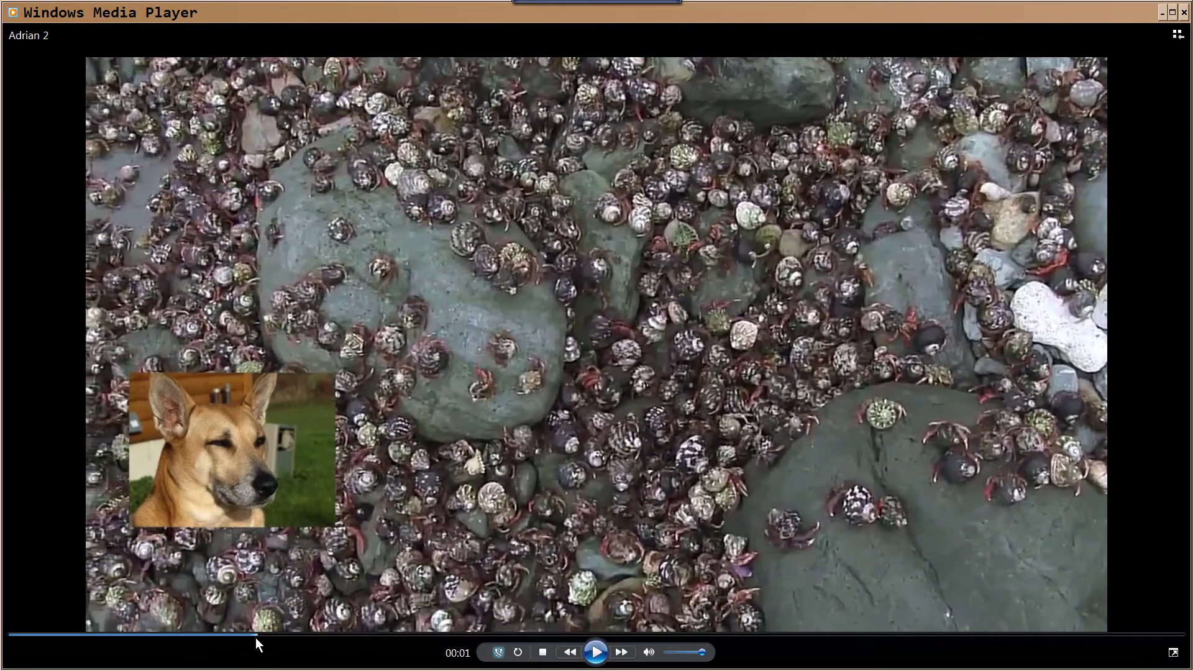
{"action": "left_click_drag", "start_coordinate": [255, 636], "coordinate": [15, 639]}
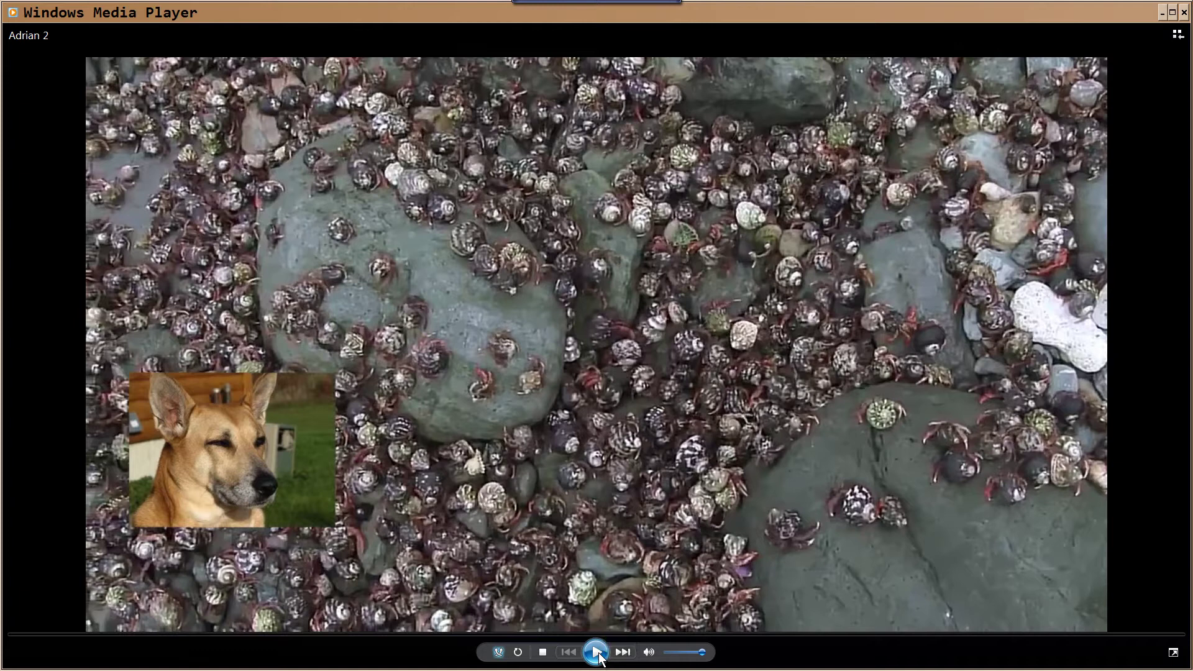
{"action": "left_click", "coordinate": [596, 652]}
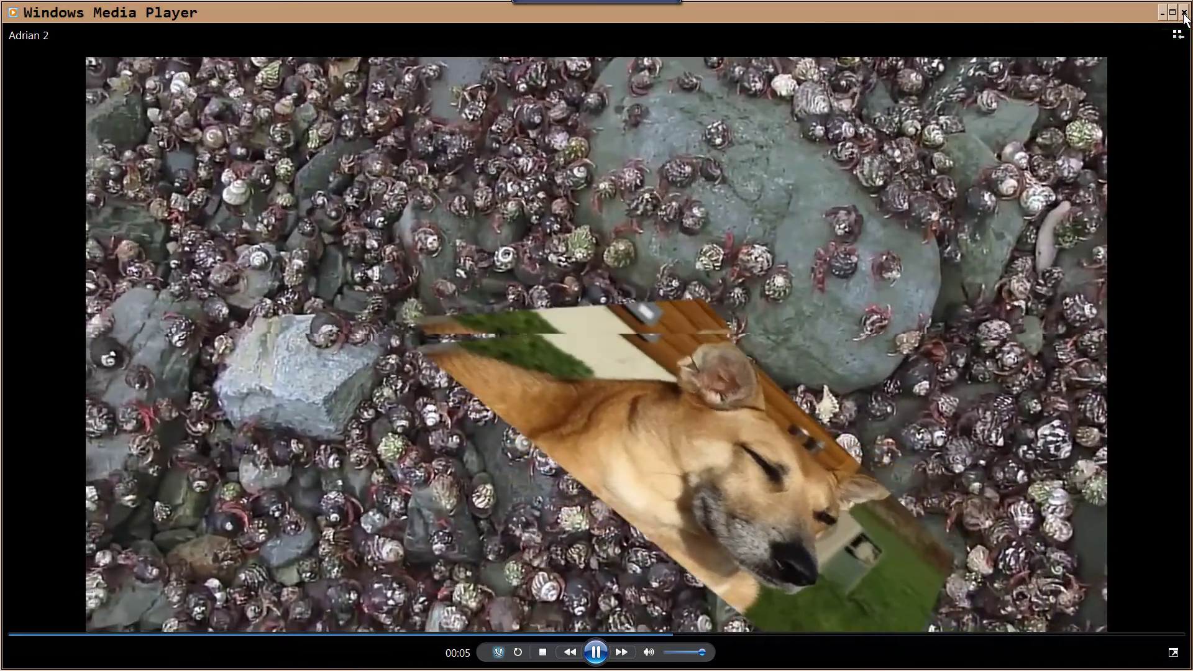
{"action": "left_click", "coordinate": [1183, 14]}
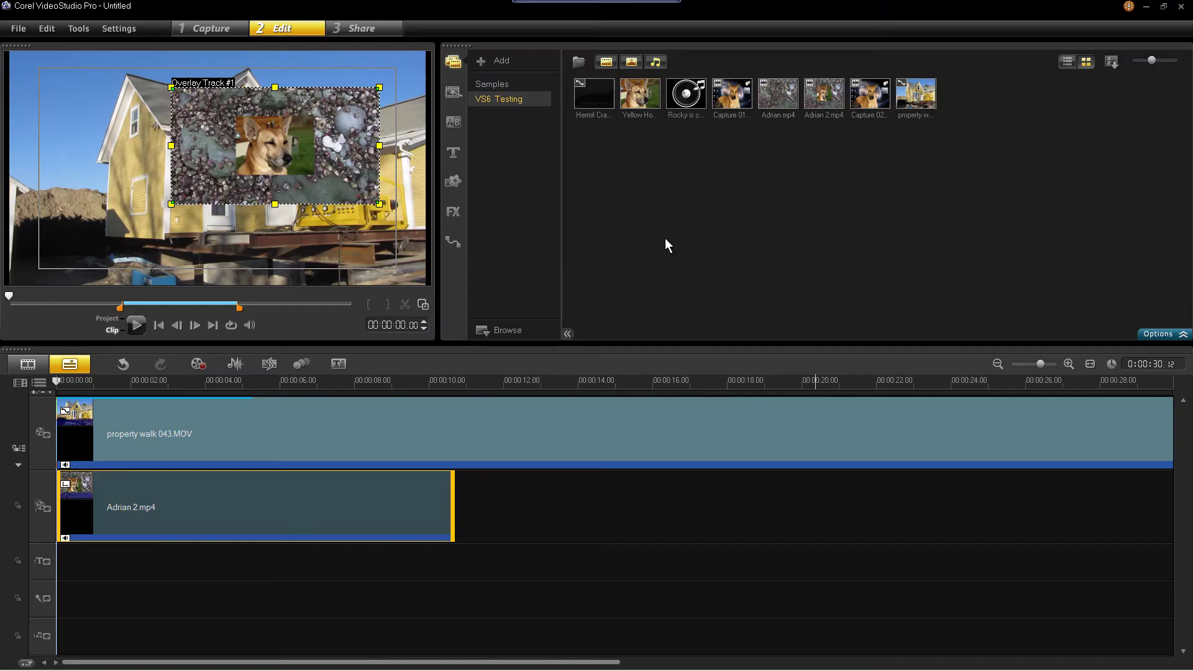
{"action": "left_click", "coordinate": [200, 365]}
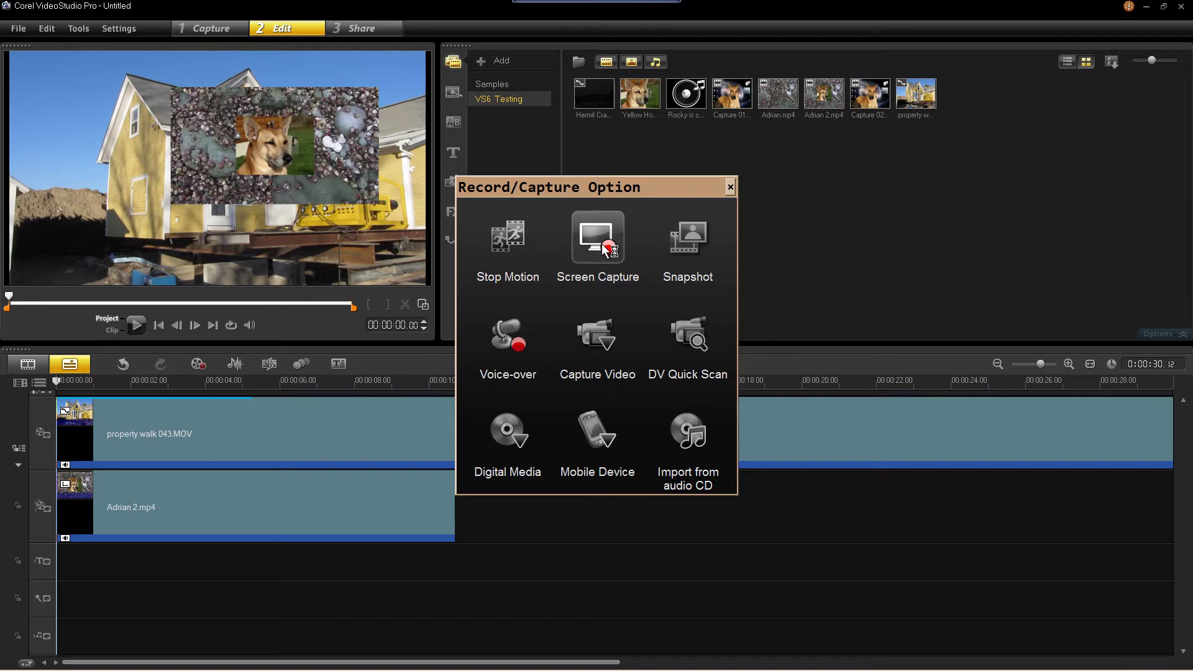
{"action": "left_click", "coordinate": [600, 245]}
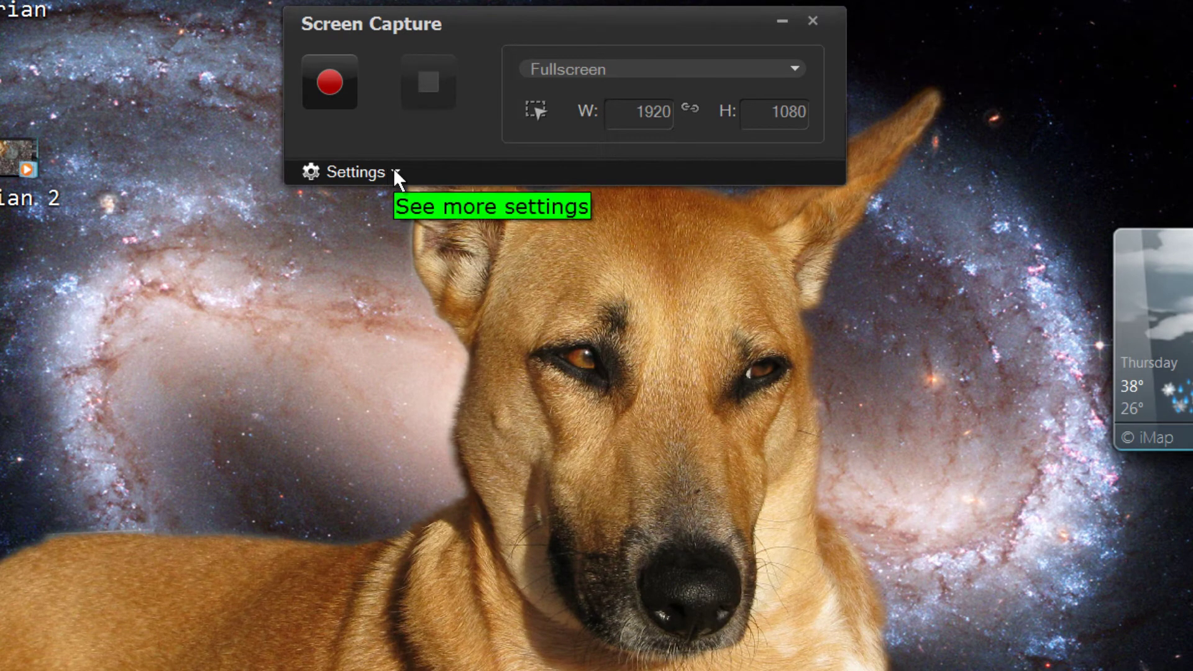
{"action": "left_click", "coordinate": [393, 170]}
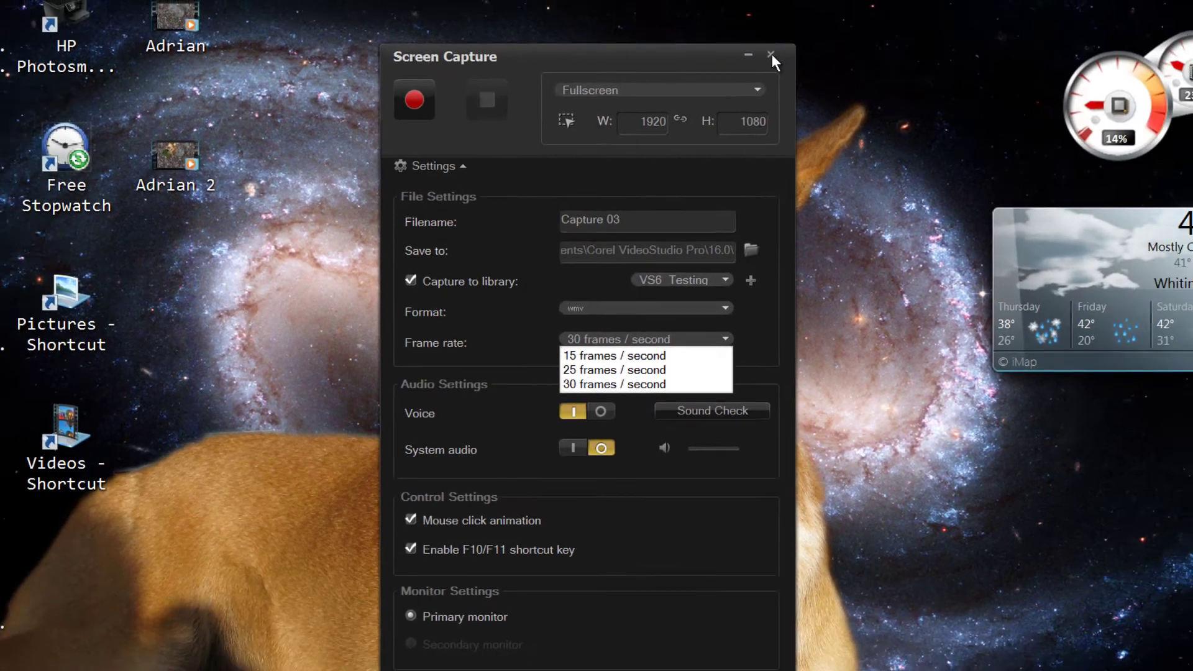
{"action": "key", "text": "Escape"}
{"action": "left_click", "coordinate": [756, 66]}
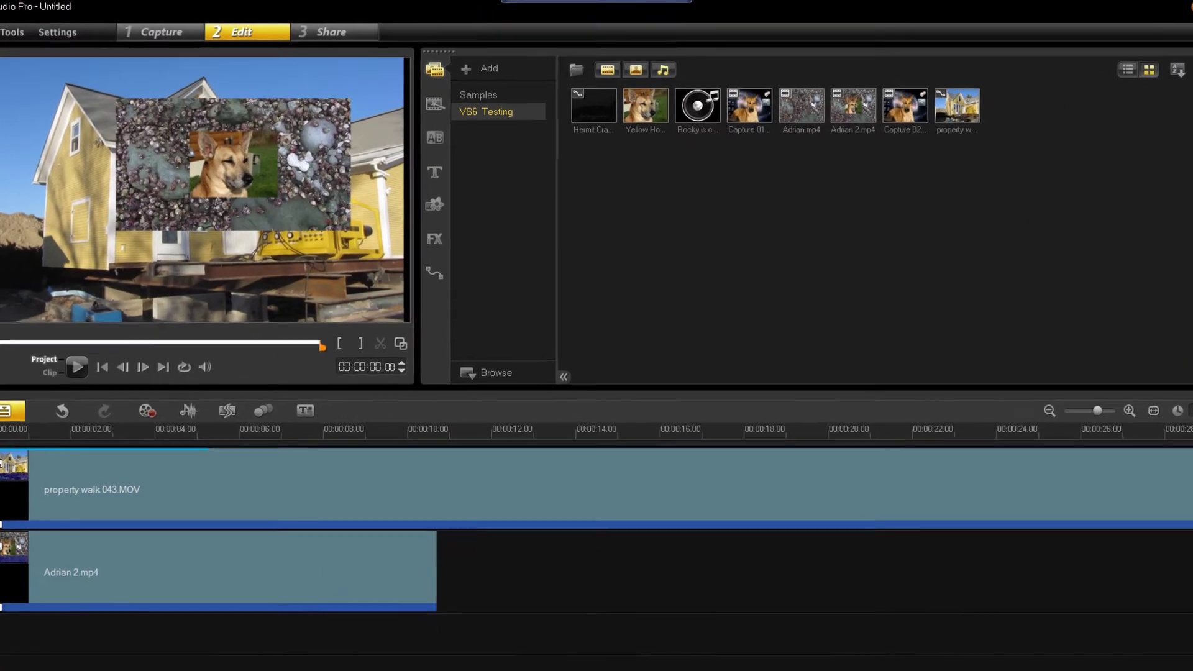
Step: Scroll the X6 What's New page past Motion Tracking and Customizable Motion to Ultra HD 4K support
{"action": "left_click", "coordinate": [1146, 6]}
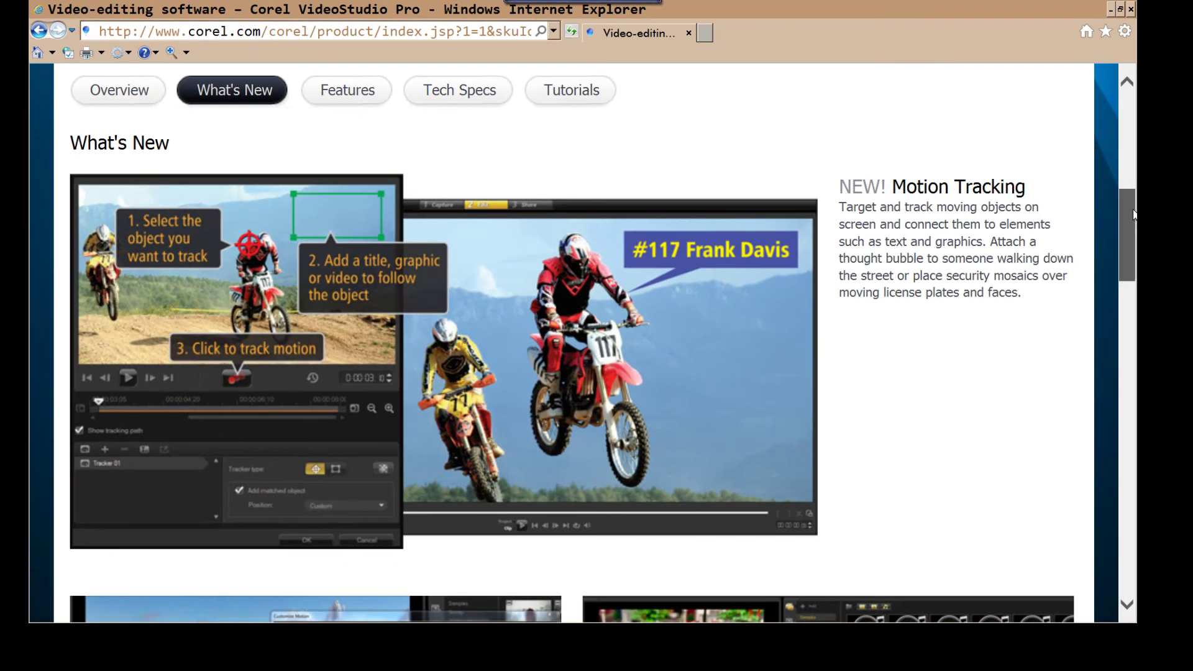
{"action": "scroll", "coordinate": [1133, 214], "scroll_direction": "down", "scroll_amount": 1}
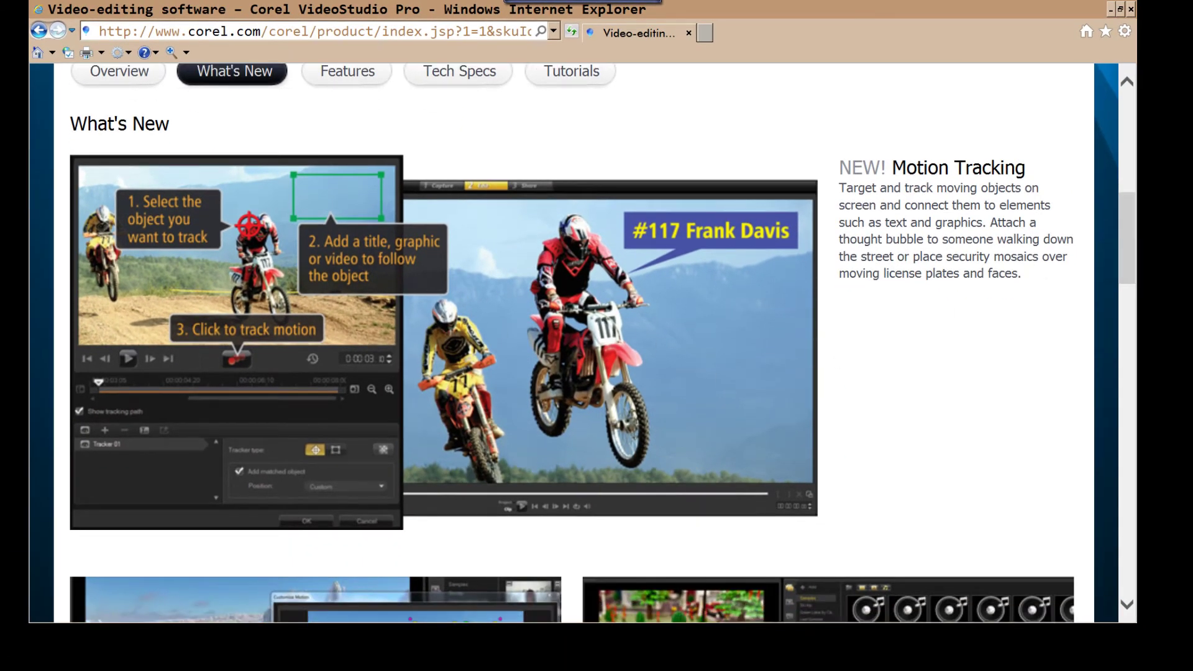
{"action": "left_click_drag", "start_coordinate": [1128, 267], "coordinate": [1121, 328]}
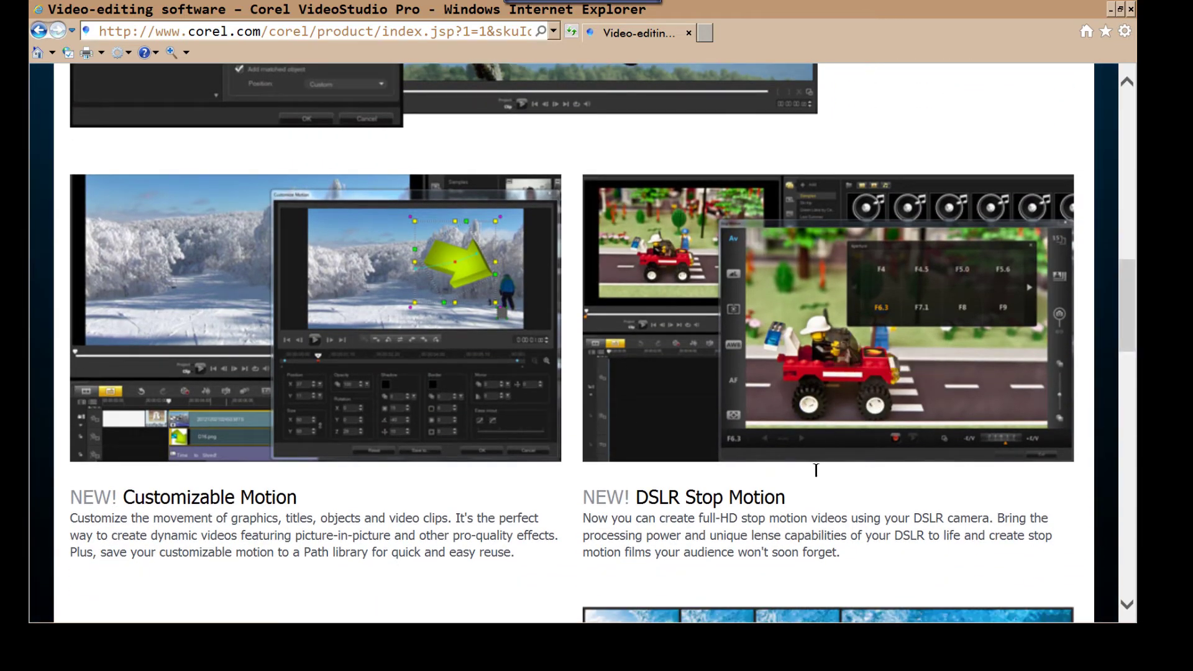
{"action": "left_click_drag", "start_coordinate": [1121, 289], "coordinate": [1127, 306]}
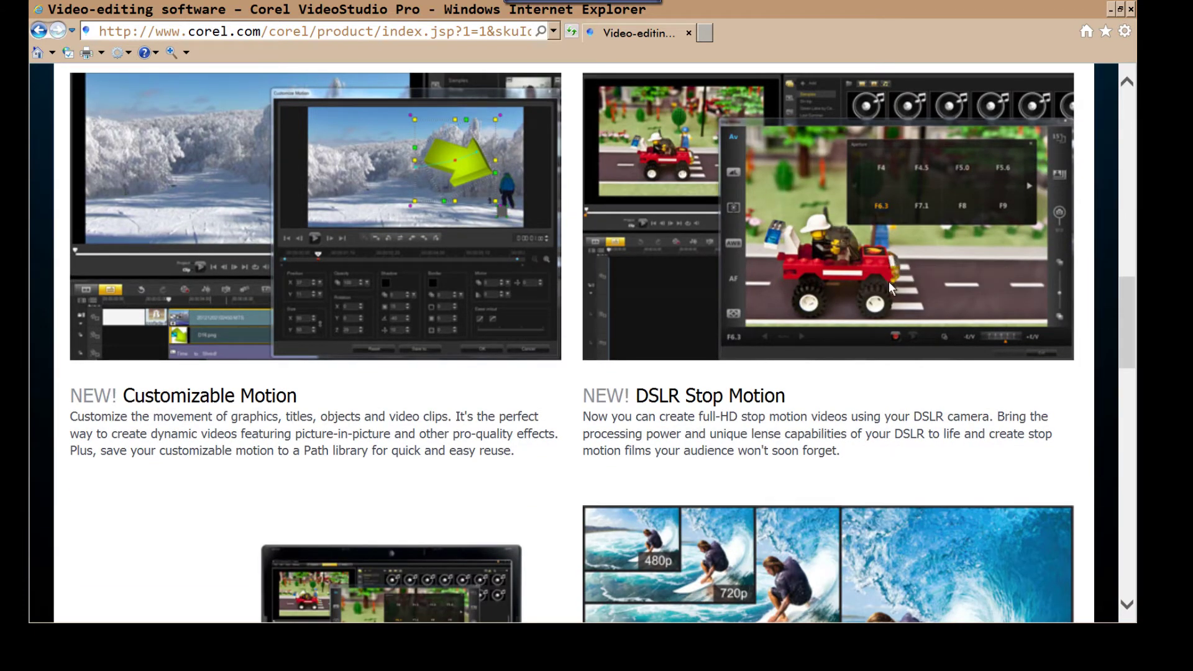
{"action": "left_click", "coordinate": [1127, 293]}
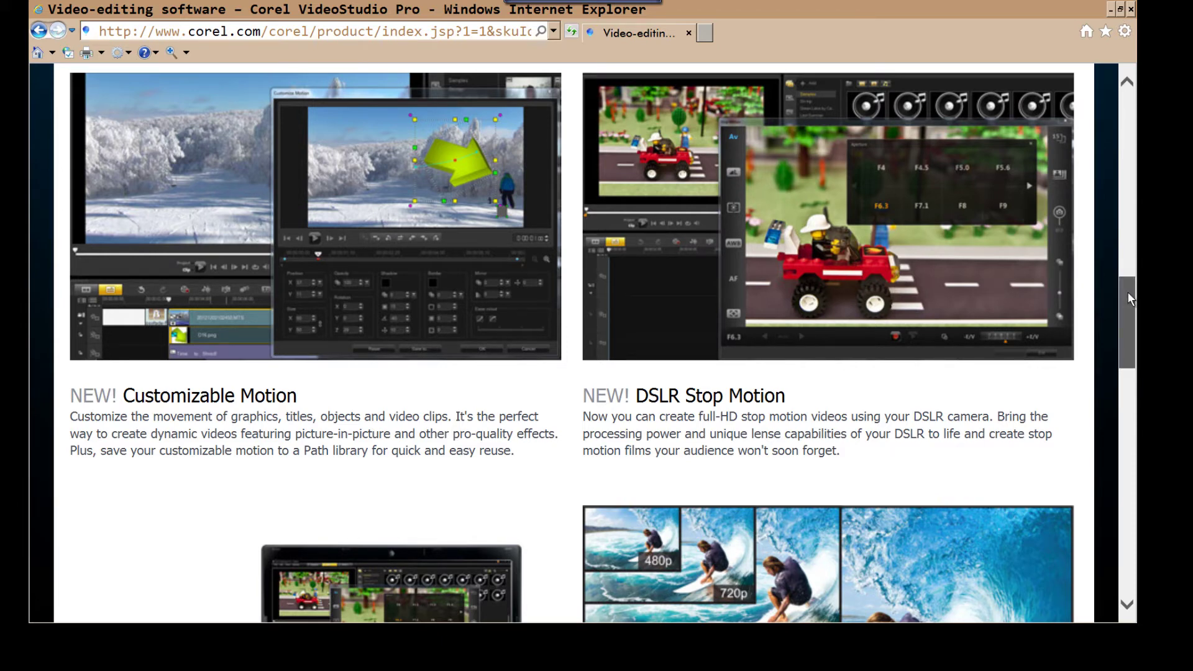
{"action": "left_click_drag", "start_coordinate": [1127, 292], "coordinate": [1136, 340]}
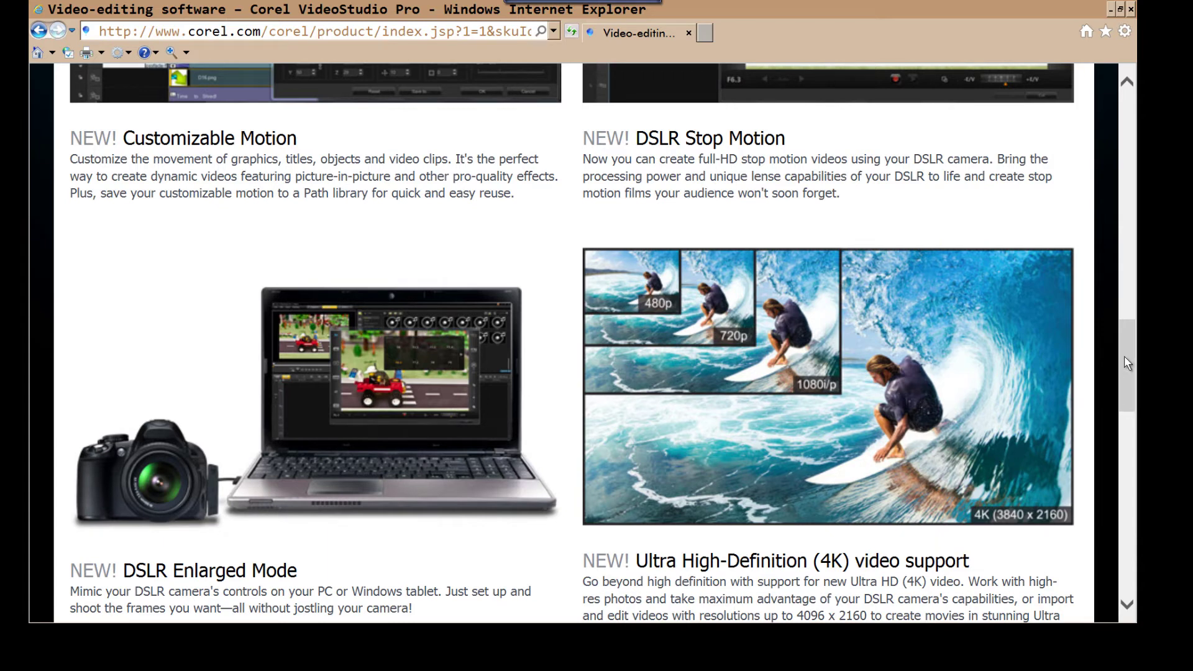
{"action": "left_click_drag", "start_coordinate": [1126, 364], "coordinate": [1128, 380]}
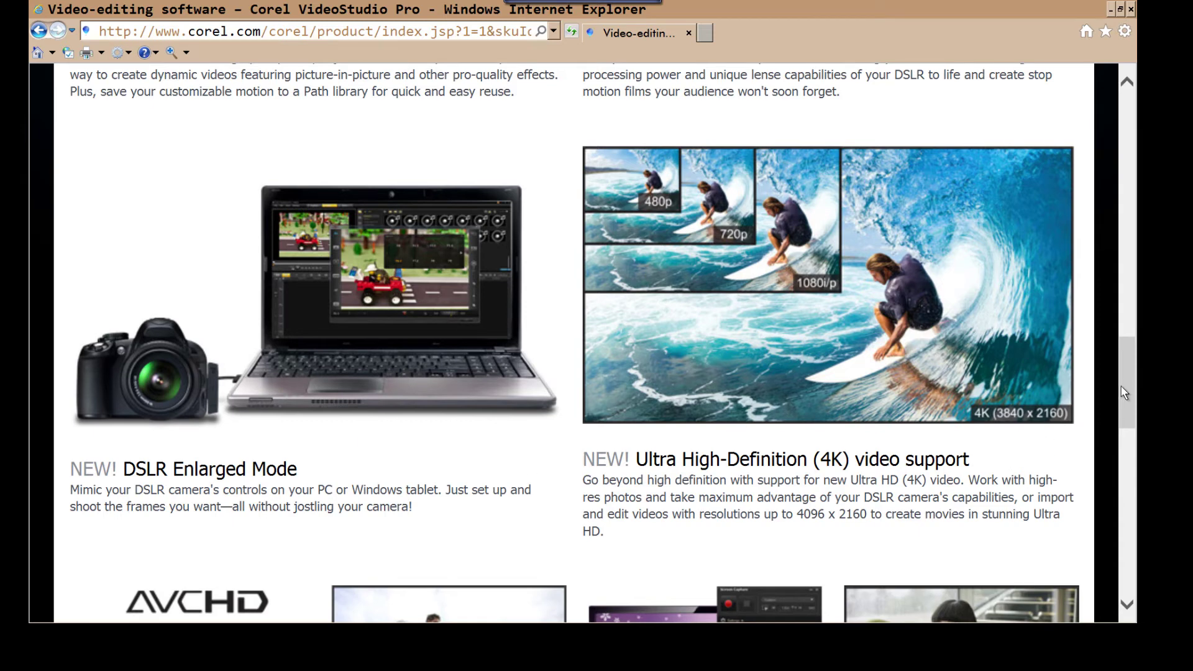
Step: Scroll from AVCHD 2.0 support down to Track Swapping, then back to the page top
{"action": "left_click_drag", "start_coordinate": [1124, 392], "coordinate": [1127, 431]}
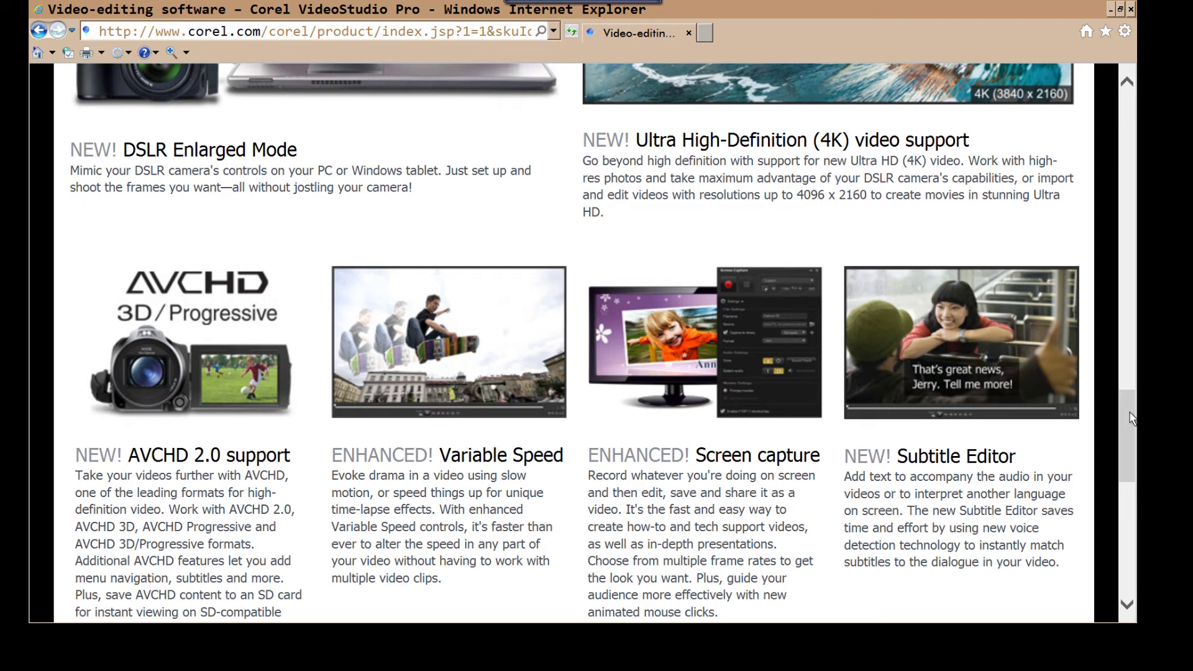
{"action": "left_click_drag", "start_coordinate": [1129, 413], "coordinate": [1129, 466]}
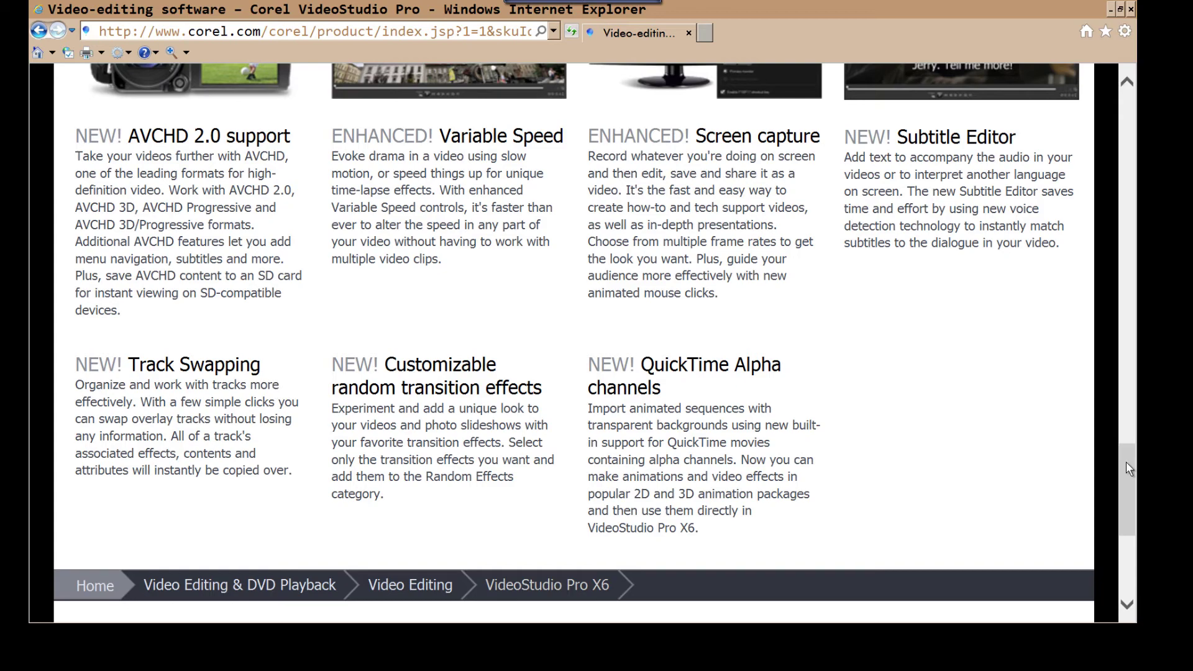
{"action": "left_click_drag", "start_coordinate": [1125, 462], "coordinate": [1124, 87]}
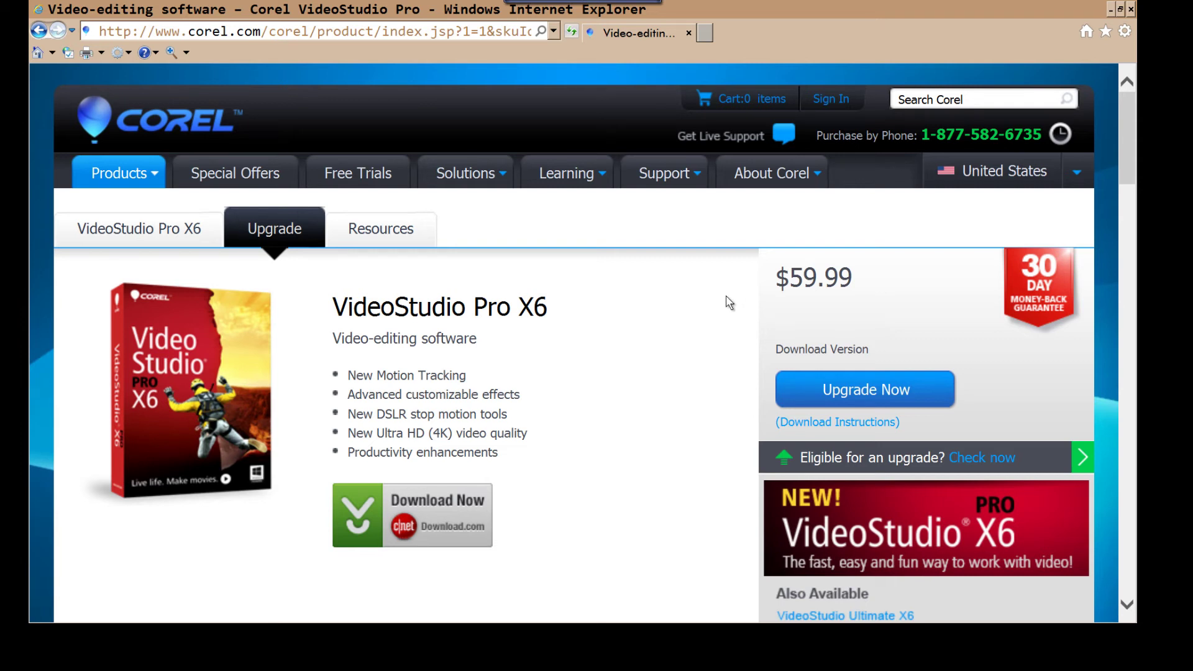
Step: Go to Products > VideoStudio Ultimate X6 and scroll through its Premium Special Effects Pack and back
{"action": "left_click", "coordinate": [129, 180]}
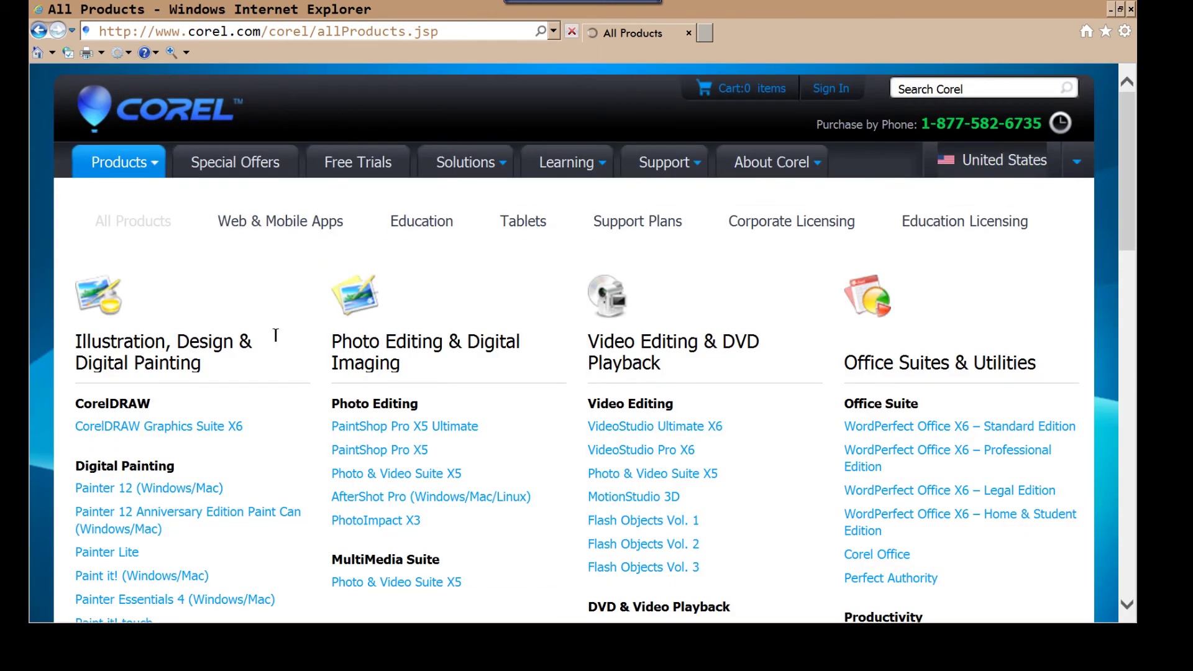
{"action": "left_click", "coordinate": [641, 428]}
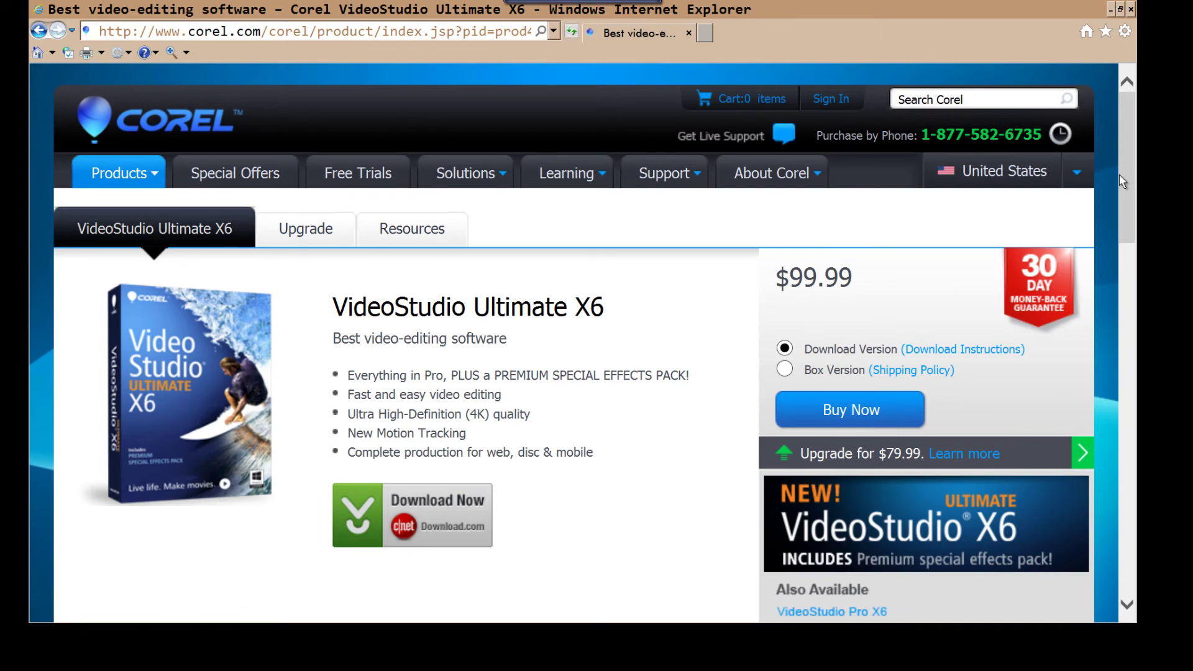
{"action": "left_click_drag", "start_coordinate": [1122, 170], "coordinate": [1109, 404]}
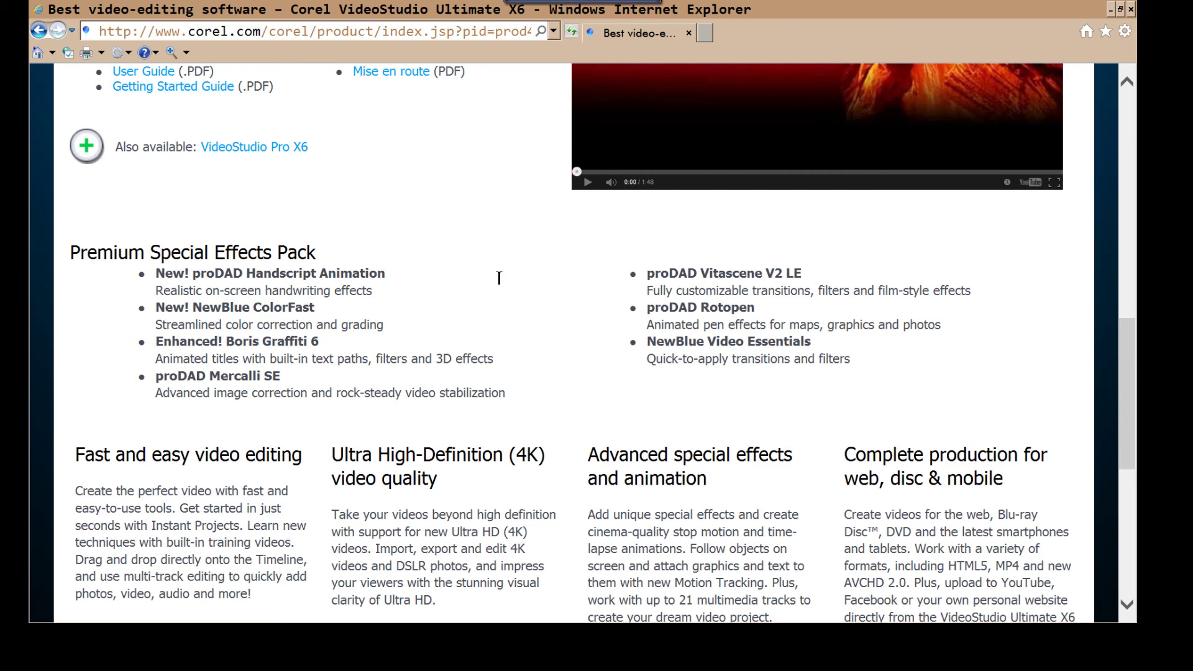
{"action": "scroll", "coordinate": [499, 278], "scroll_direction": "up", "scroll_amount": 3}
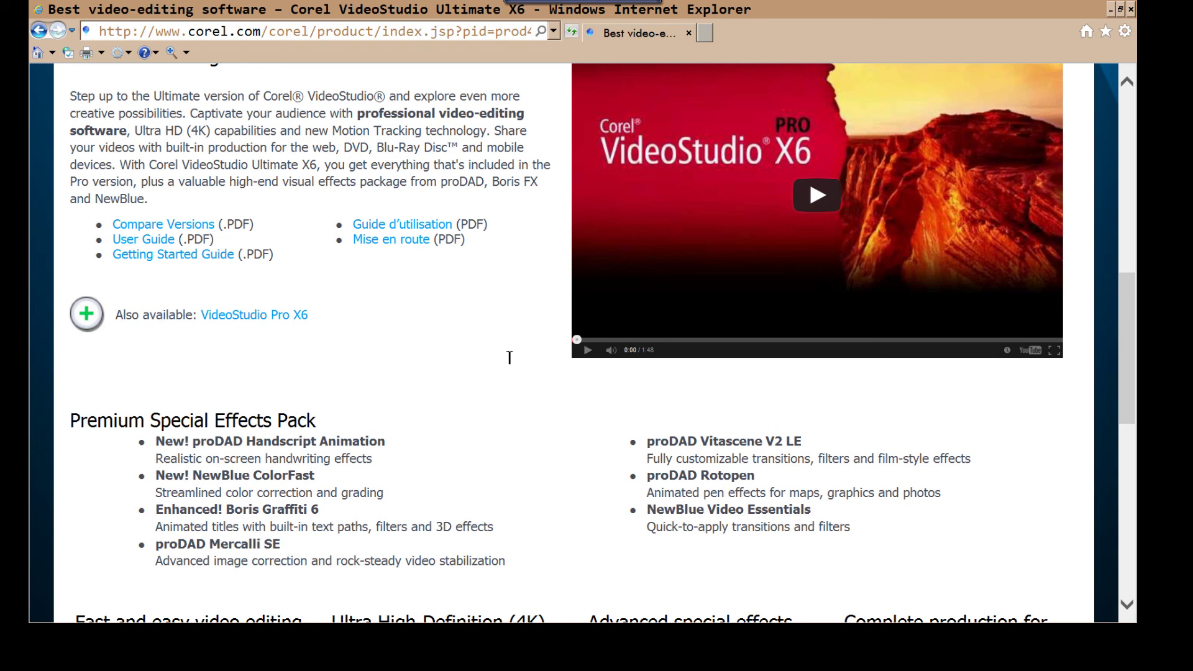
{"action": "scroll", "coordinate": [520, 340], "scroll_direction": "up", "scroll_amount": 3}
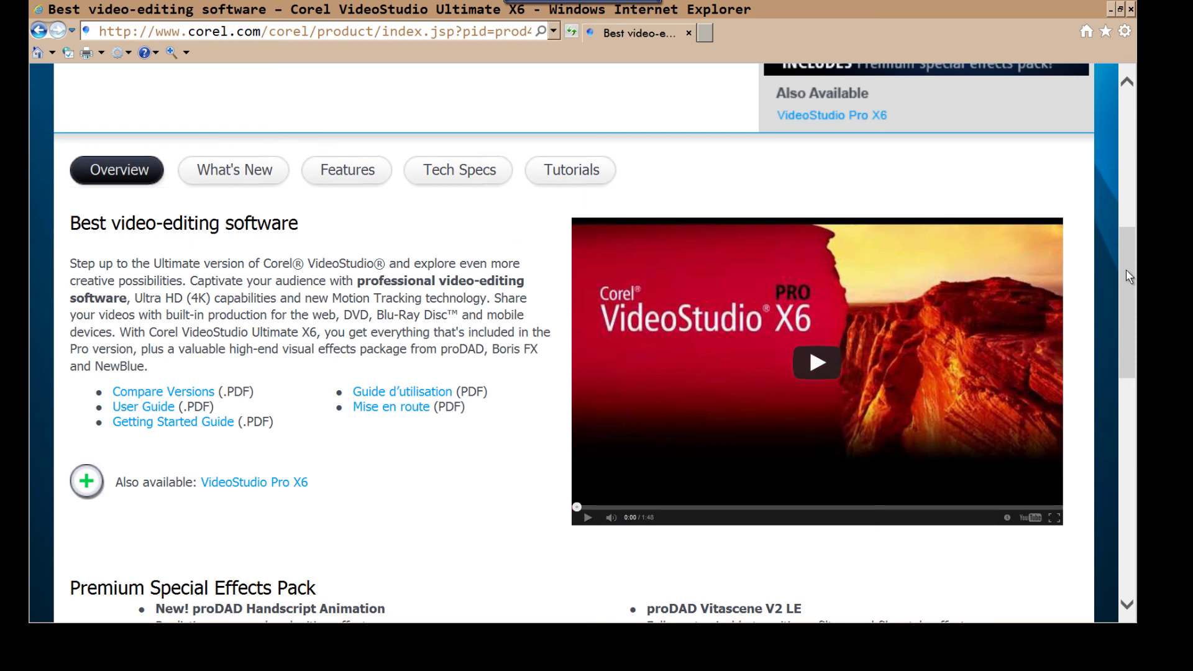
{"action": "left_click_drag", "start_coordinate": [1126, 270], "coordinate": [1123, 121]}
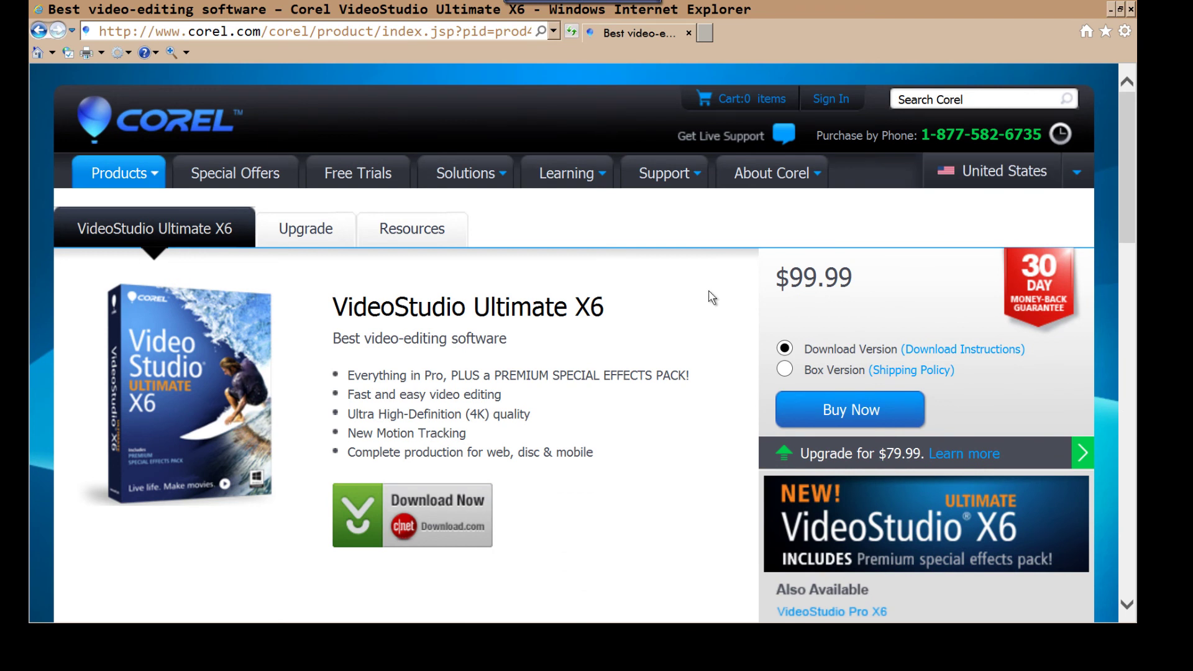
{"action": "left_click", "coordinate": [689, 34]}
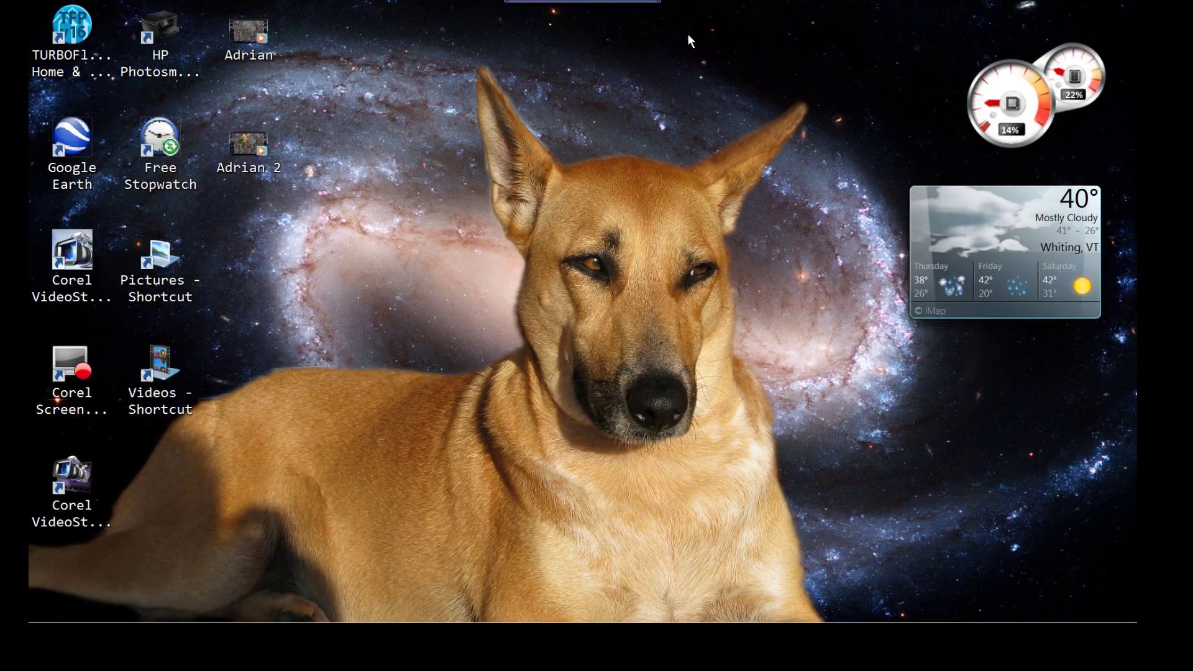